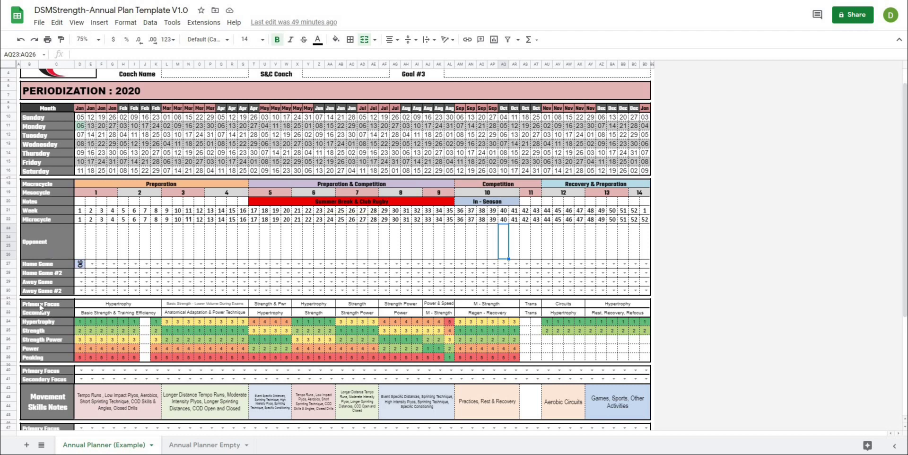
Highlight the block from Primary Focus through Peaking in the example annual planner to examine its layout.
left_click_drag(40, 306, 644, 358)
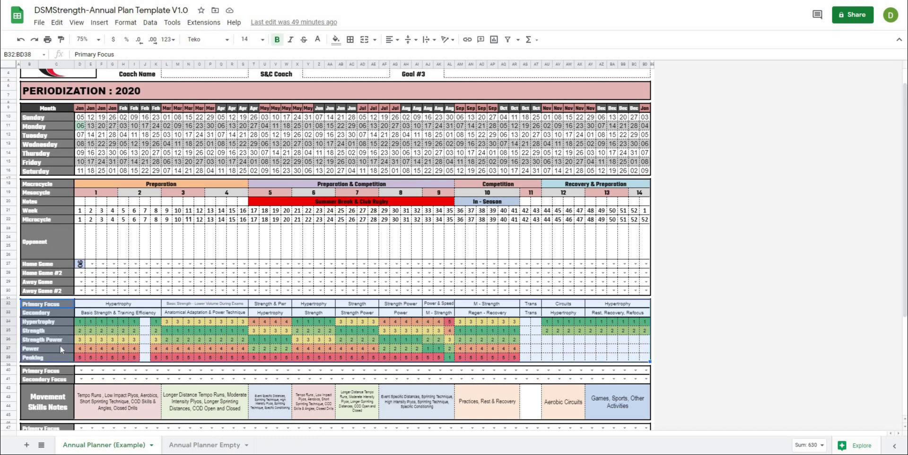
left_click(55, 380)
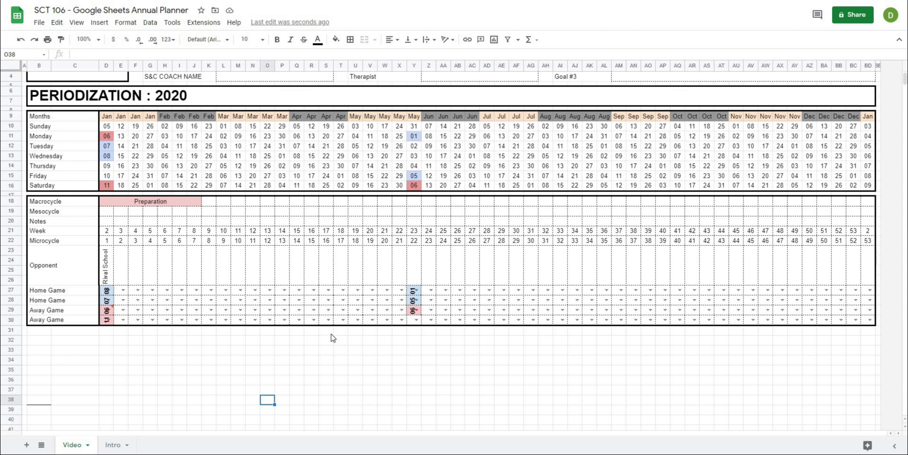
Try a Starting Date of 2020-01-12 in the planner header and restore it to 2020-01-05.
scroll(334, 337, "up", 2)
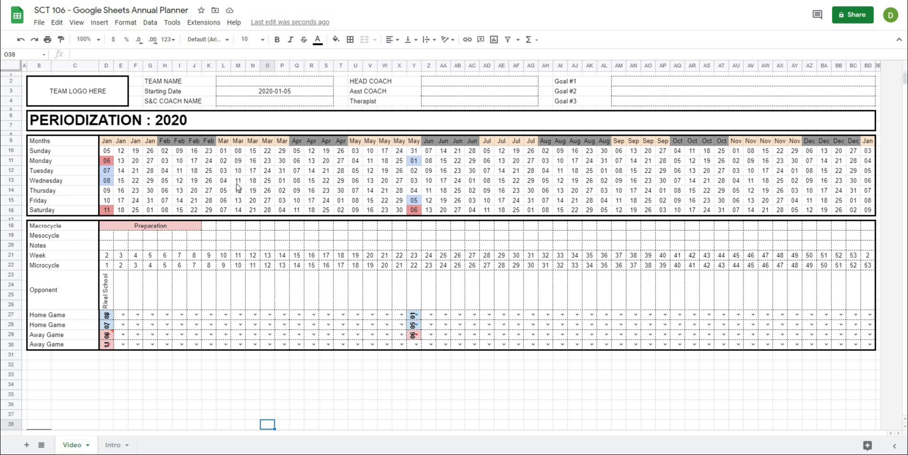
double_click(295, 92)
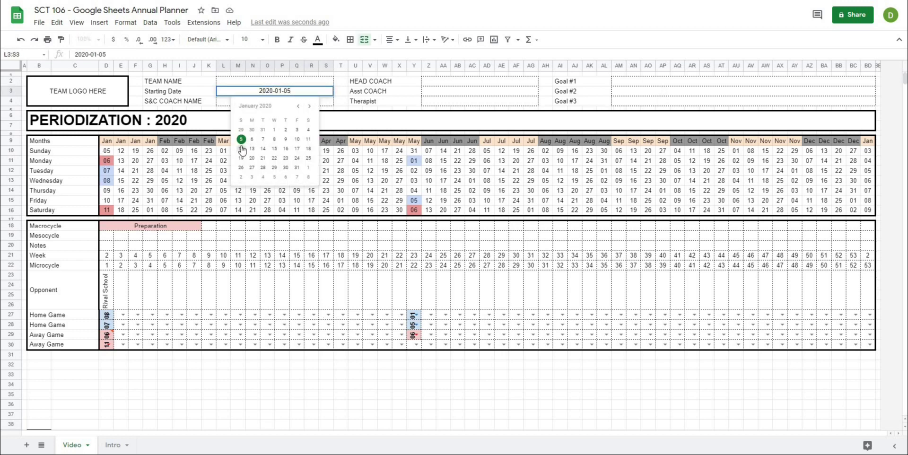
left_click(242, 151)
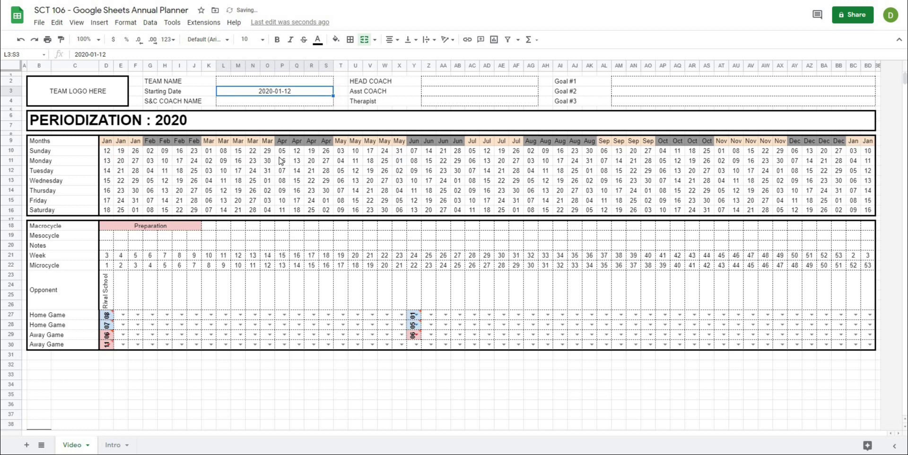
double_click(282, 91)
left_click(236, 142)
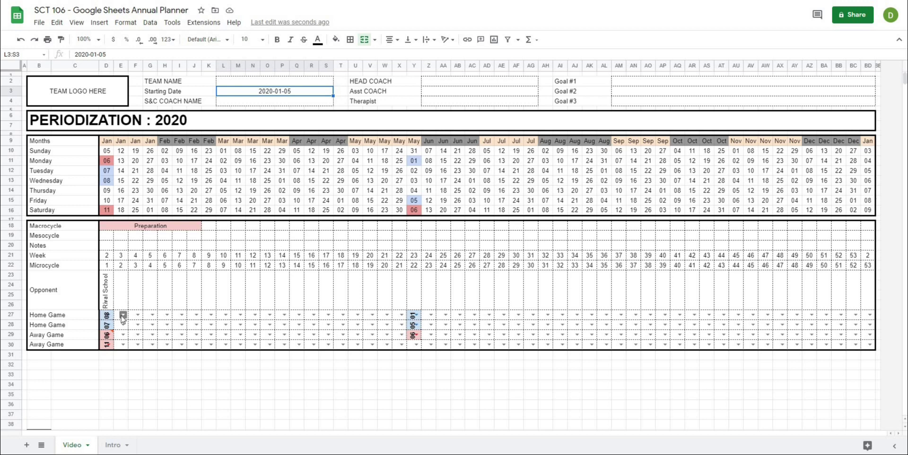
Shrink the height of row 31 so it forms a thin spacer below the Away Game rows.
scroll(121, 317, "down", 3)
left_click(116, 302)
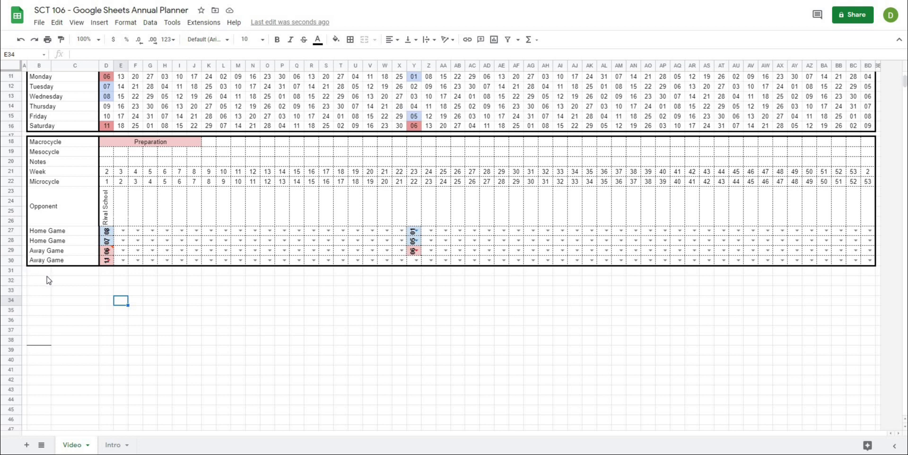
left_click(33, 271)
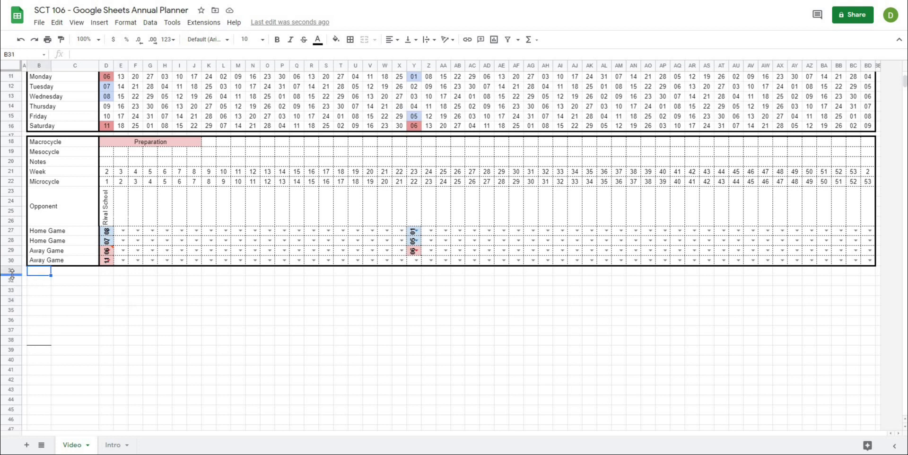
right_click(11, 270)
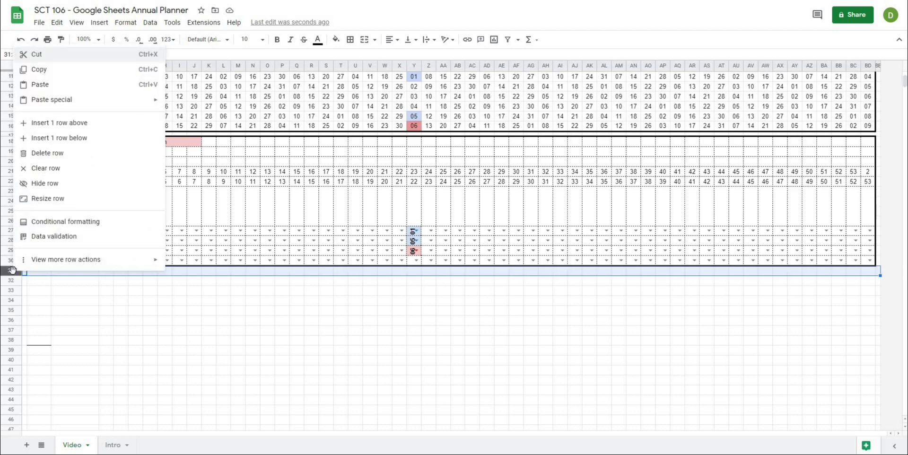
left_click(44, 202)
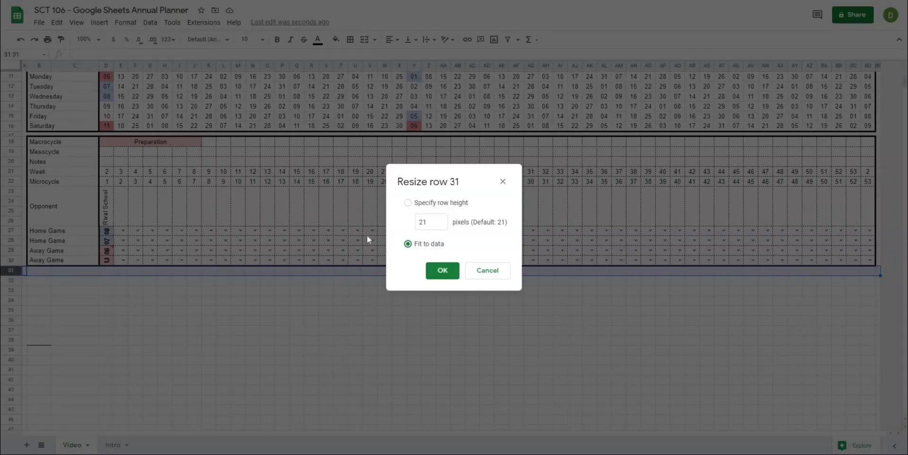
left_click(420, 221)
key("Return")
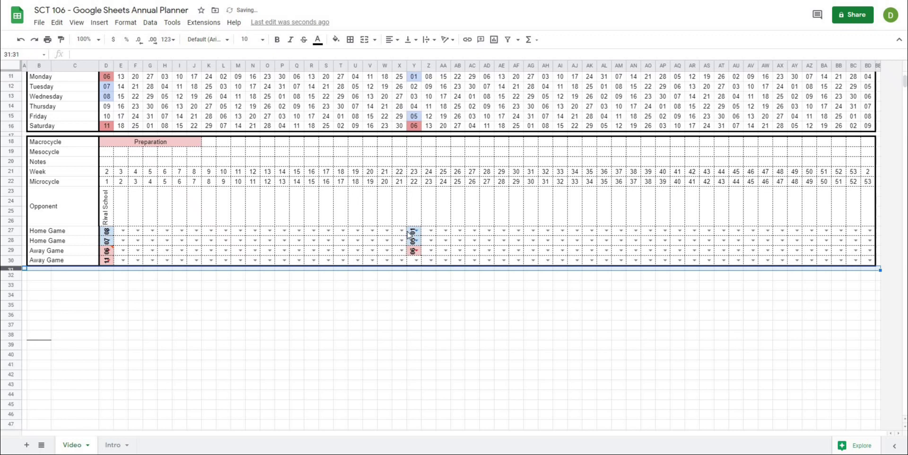
left_click(238, 364)
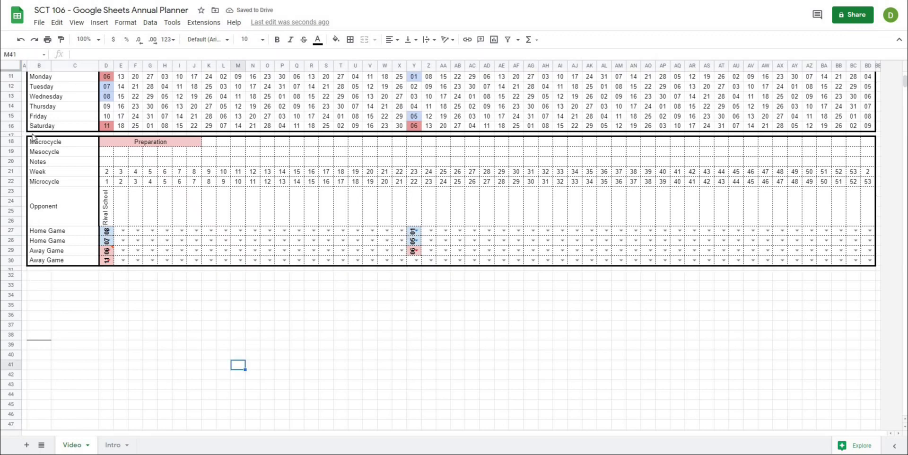
scroll(72, 252, "up", 3)
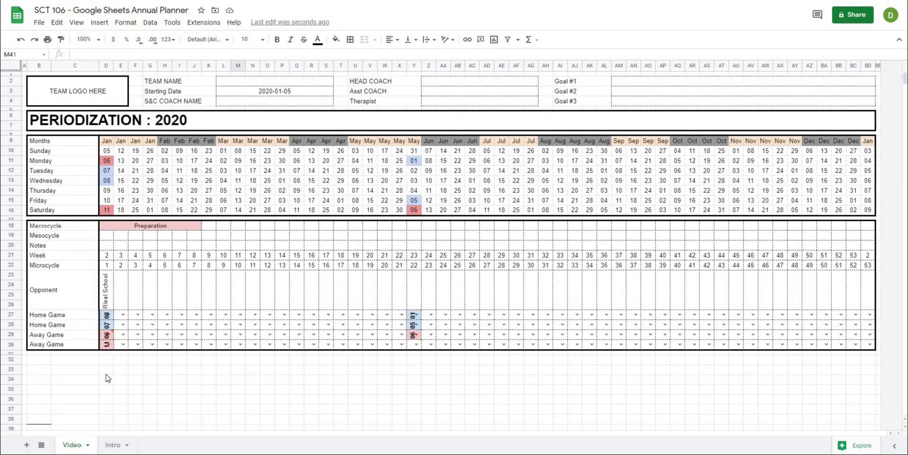
scroll(90, 375, "down", 1)
left_click(42, 336)
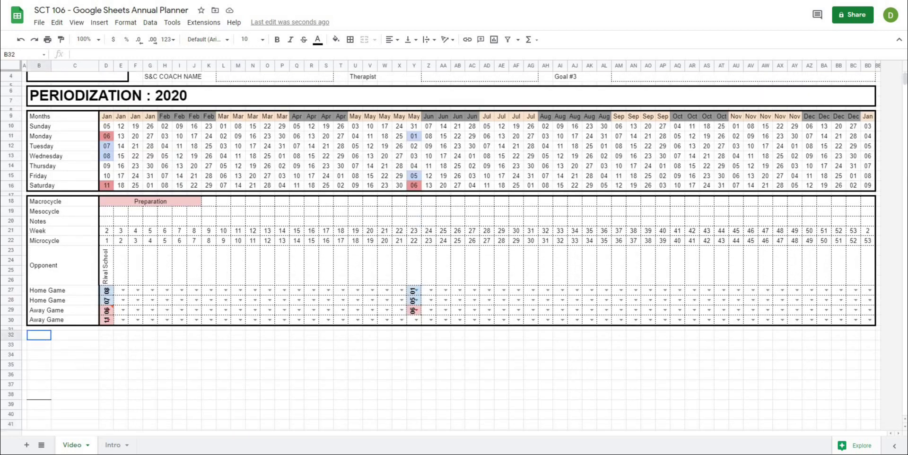
mouse_move(42, 336)
left_mouse_down()
mouse_move(36, 395)
mouse_move(299, 378)
left_mouse_up()
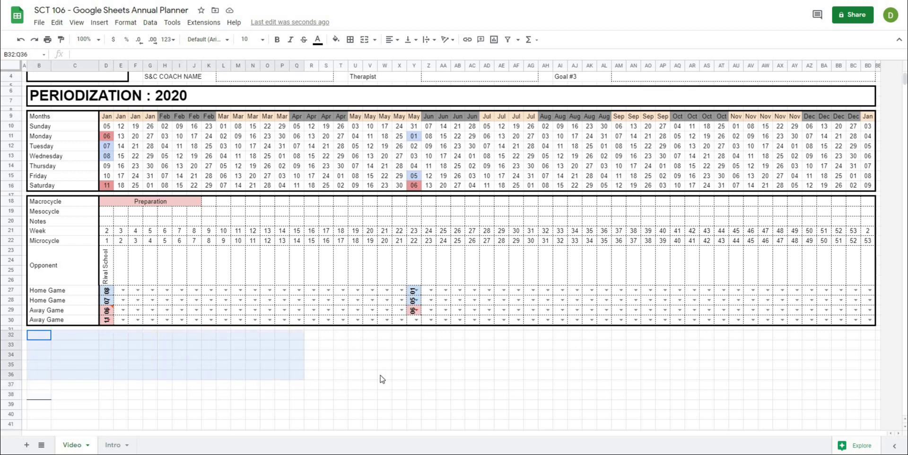
left_click_drag(381, 378, 166, 375)
left_click(165, 374)
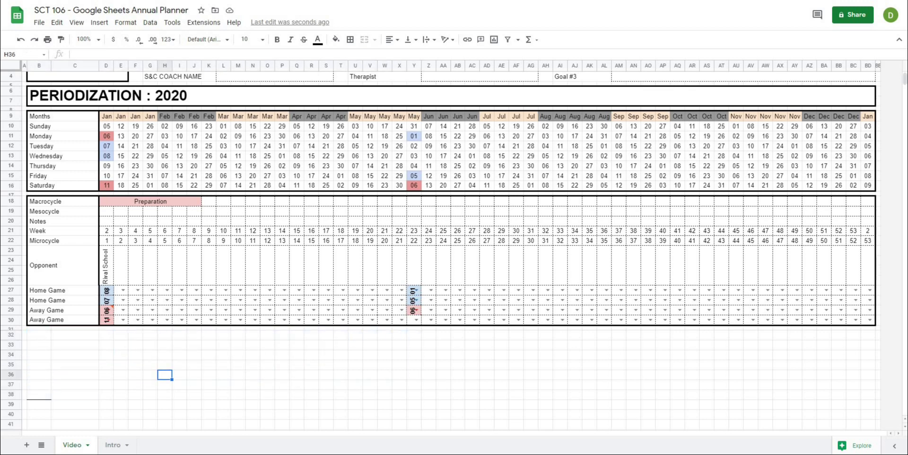
Add a thick outer border around B32:BD38 to frame a new section below the spacer row.
left_click(41, 336)
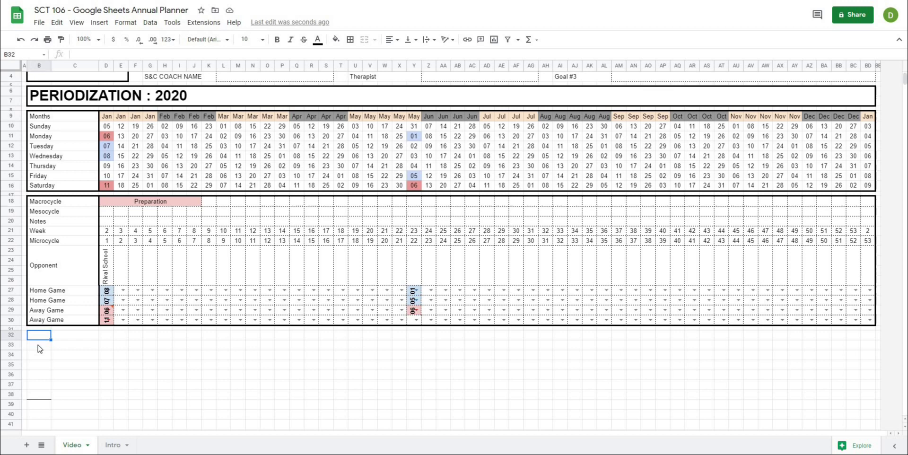
left_click_drag(40, 357, 864, 397)
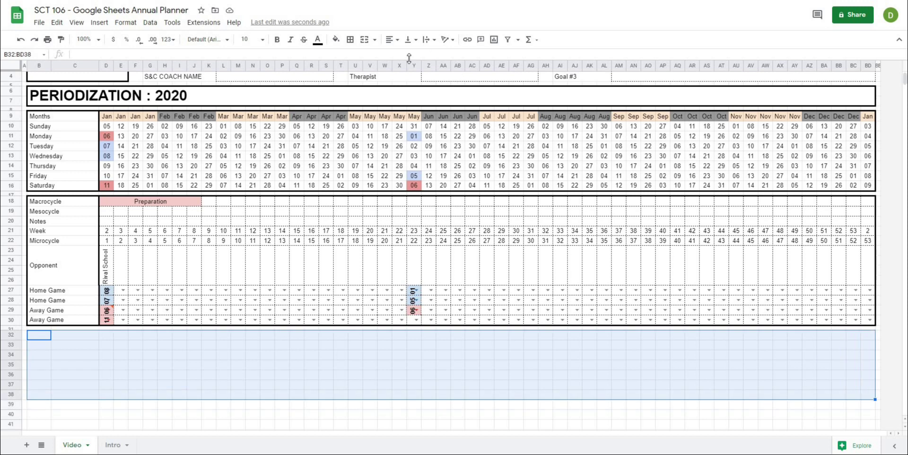
left_click(350, 39)
left_click(422, 72)
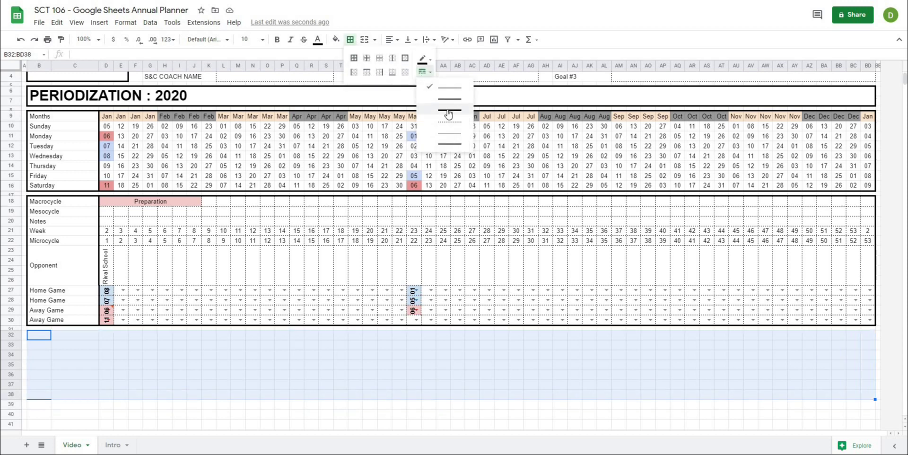
left_click(448, 114)
left_click(405, 57)
left_click(363, 373)
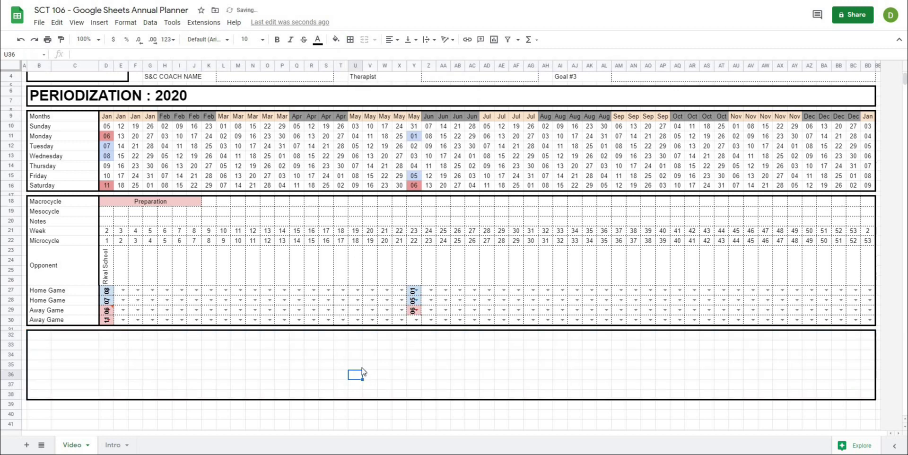
Merge columns B and C separately in each row from 32 to 38 to make label cells.
left_click(38, 336)
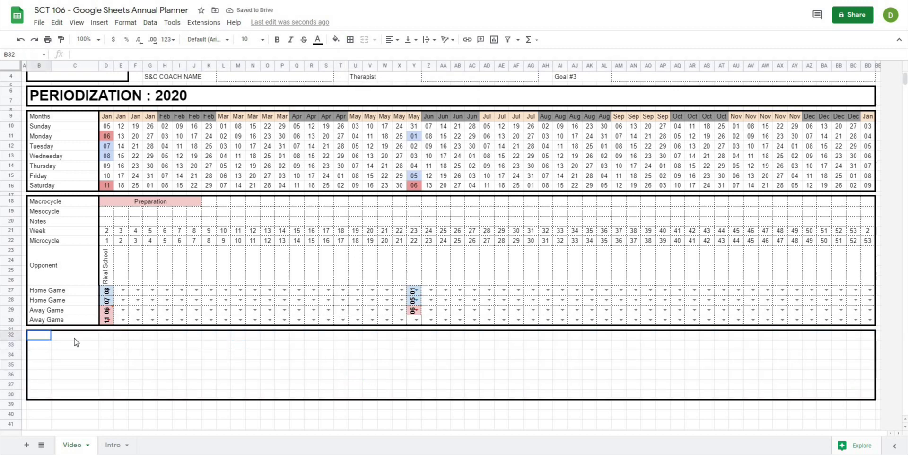
left_click(75, 341, "shift")
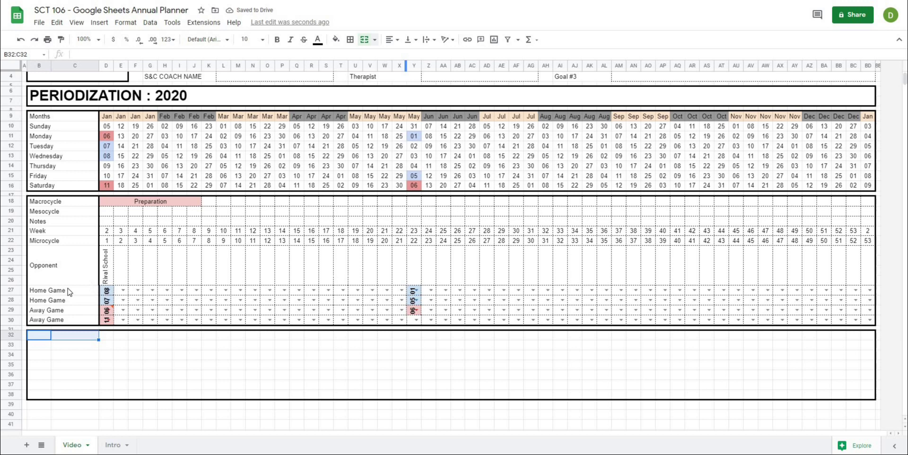
left_click_drag(42, 349, 72, 350)
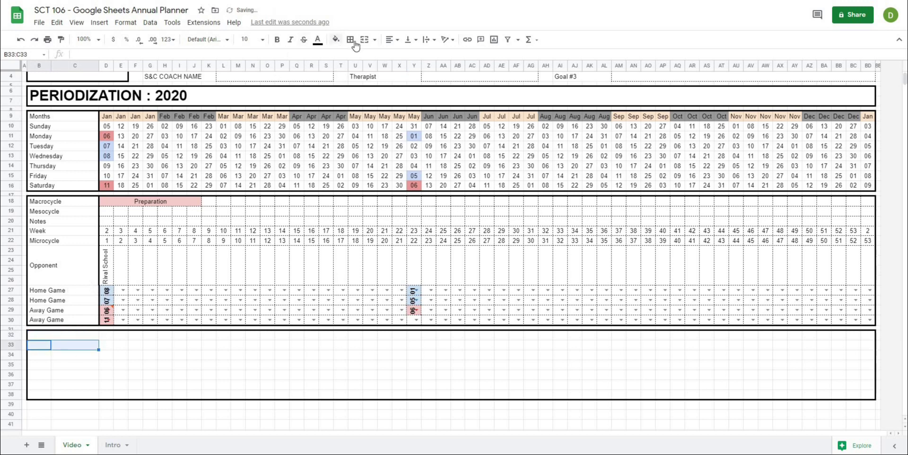
left_click(135, 364)
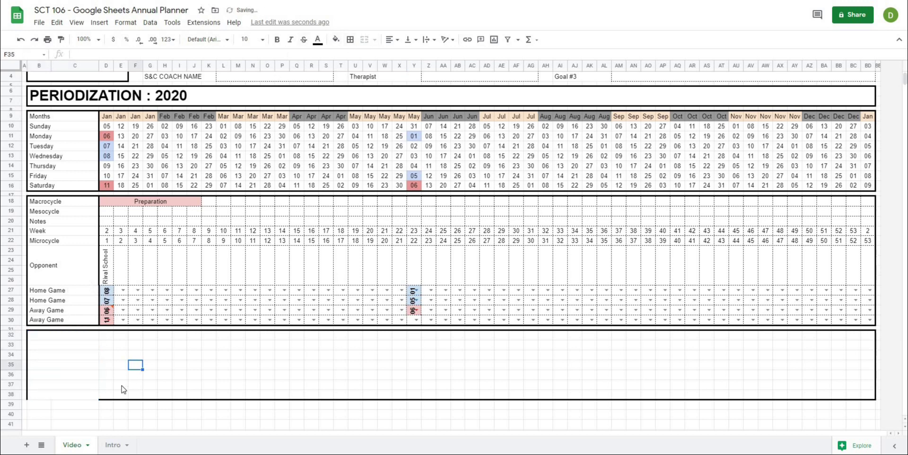
left_click_drag(60, 337, 85, 400)
left_click(154, 374)
Add a thick outer border around the label block B32:C38, matching the label columns of the section above.
left_click_drag(63, 205, 66, 279)
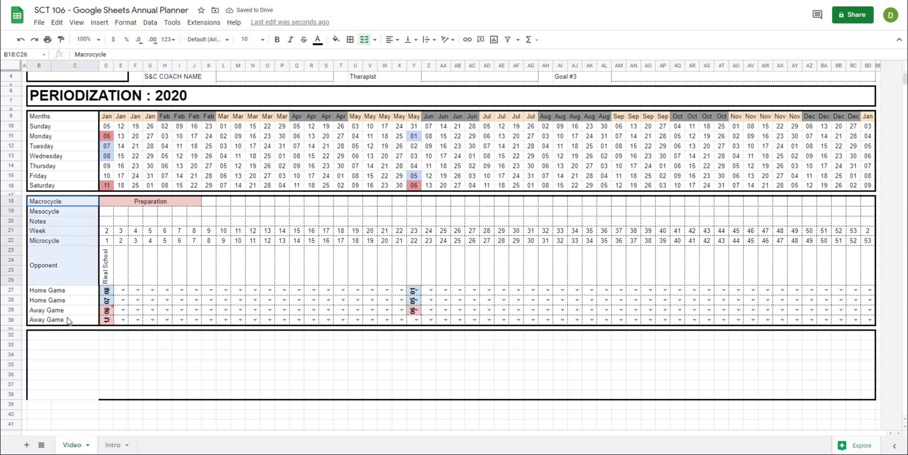
left_click_drag(71, 337, 71, 396)
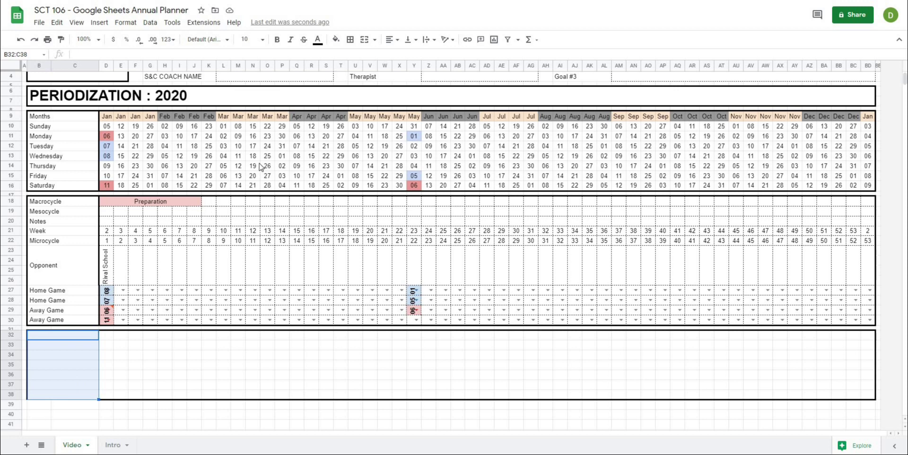
left_click(350, 40)
left_click(405, 59)
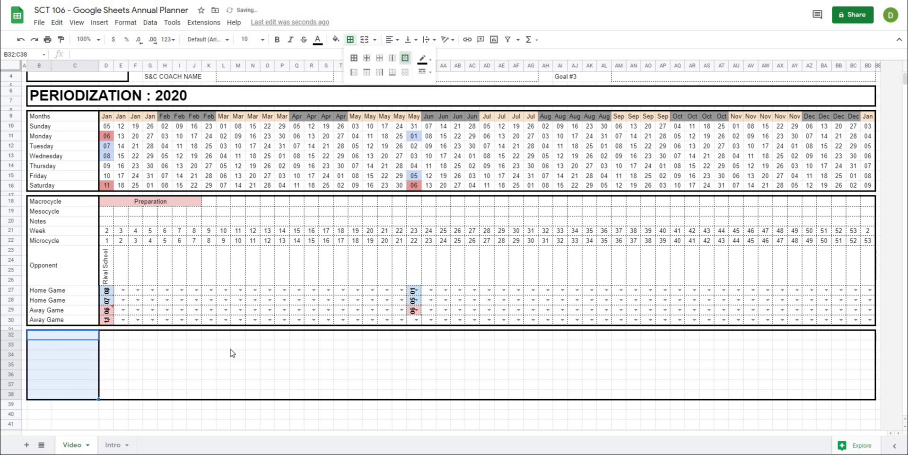
left_click(234, 345)
Add a thick outer border around the first two rows of the new section, B32:BD33.
left_click_drag(55, 336, 864, 346)
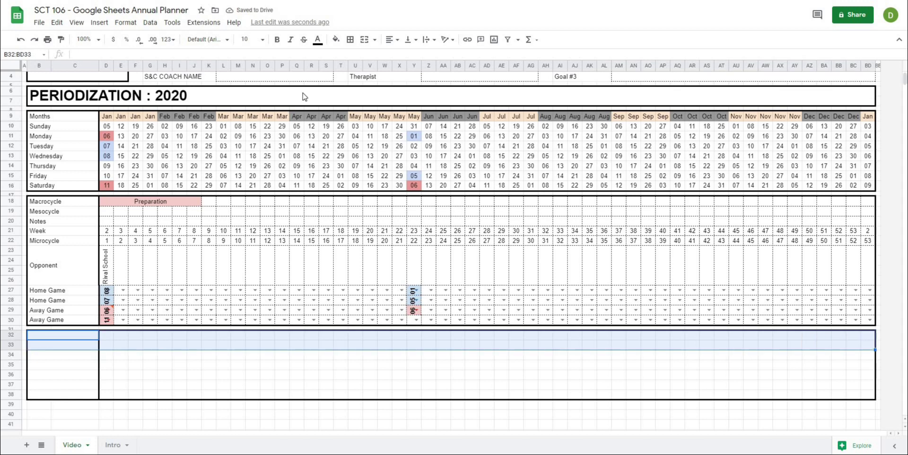
left_click(349, 39)
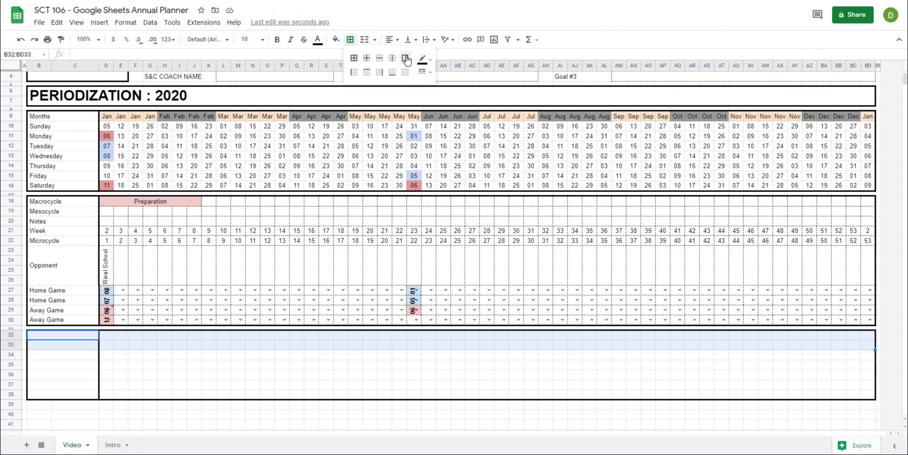
left_click(405, 58)
left_click(325, 374)
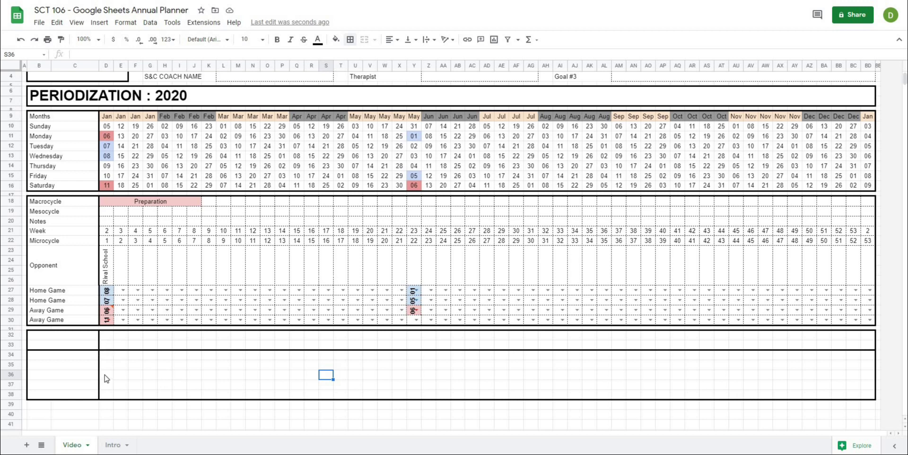
Label the first two rows of the new section "Primary Focus" and "Secondary Focus".
left_click(55, 337)
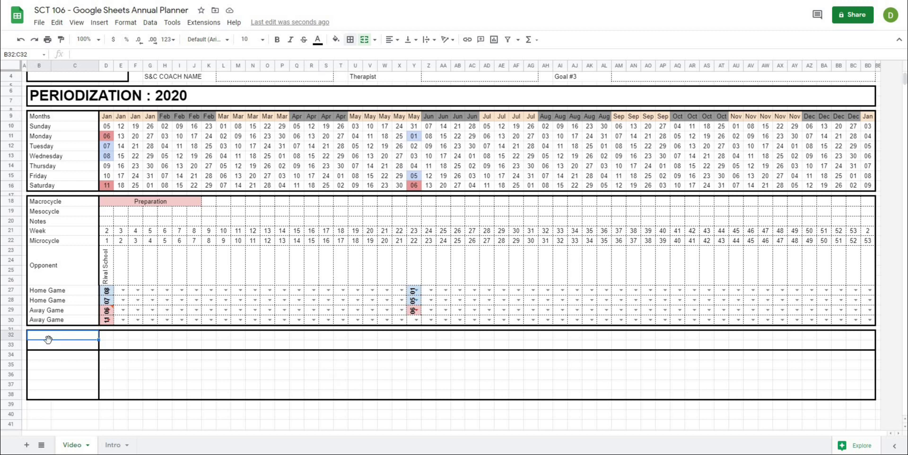
type("Primary Focus")
key("Tab")
left_click(50, 344)
type("S")
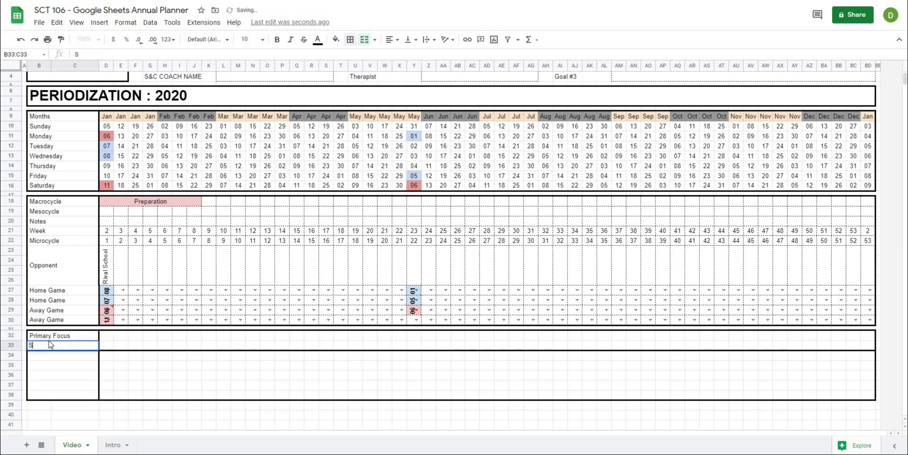
type("econdary Focu")
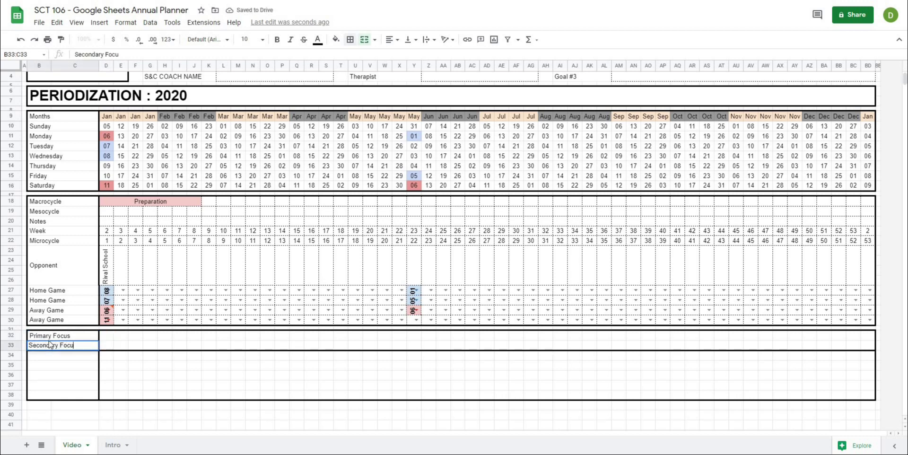
type("s")
key("Return")
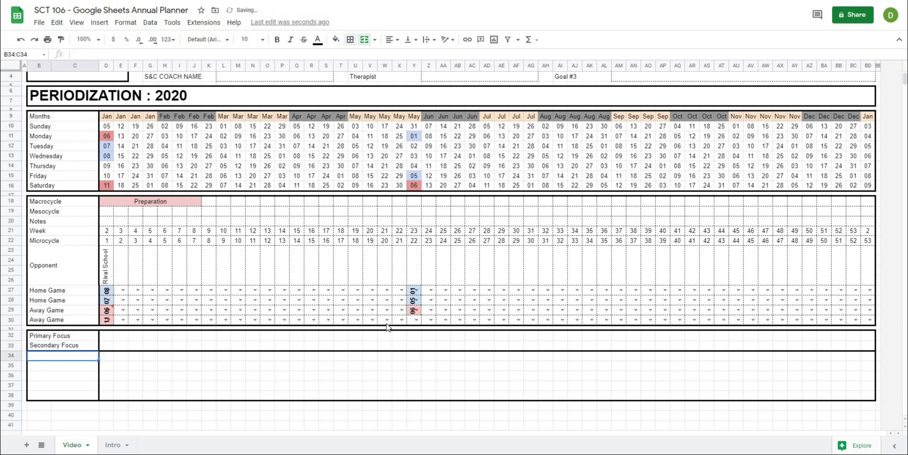
Apply dotted inner borders to the week cells of the two focus rows, D32:BD33.
left_click_drag(106, 336, 873, 348)
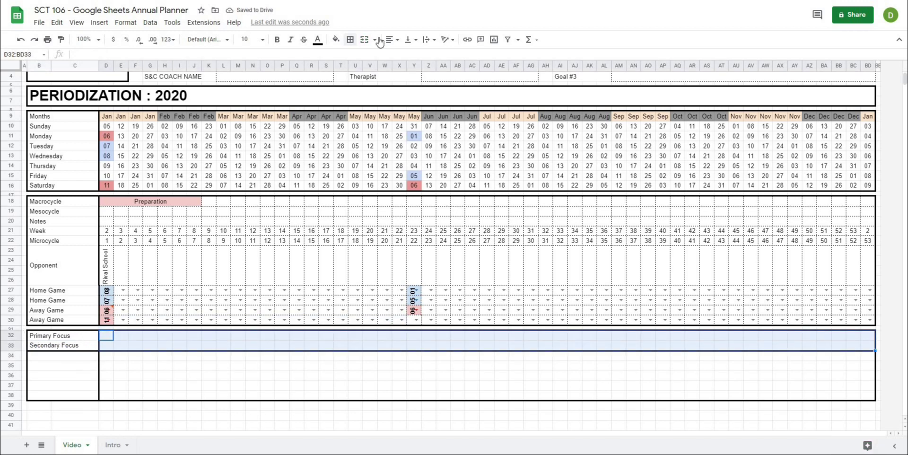
left_click(350, 39)
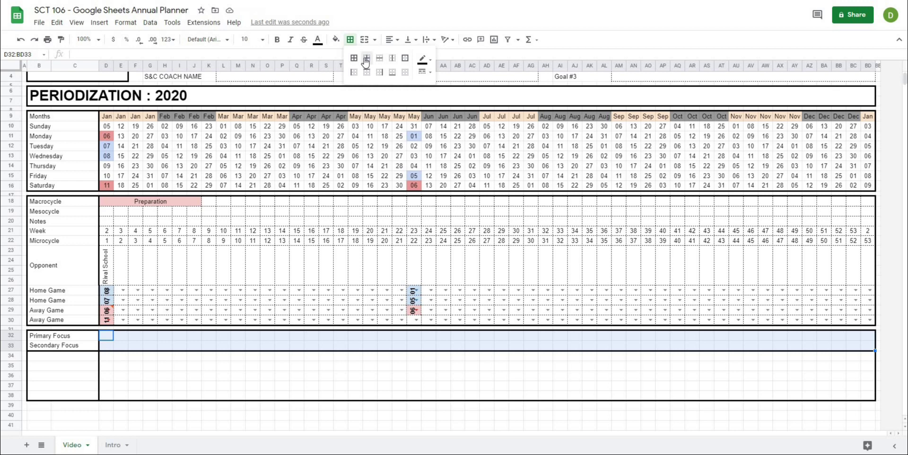
left_click(366, 61)
left_click(423, 71)
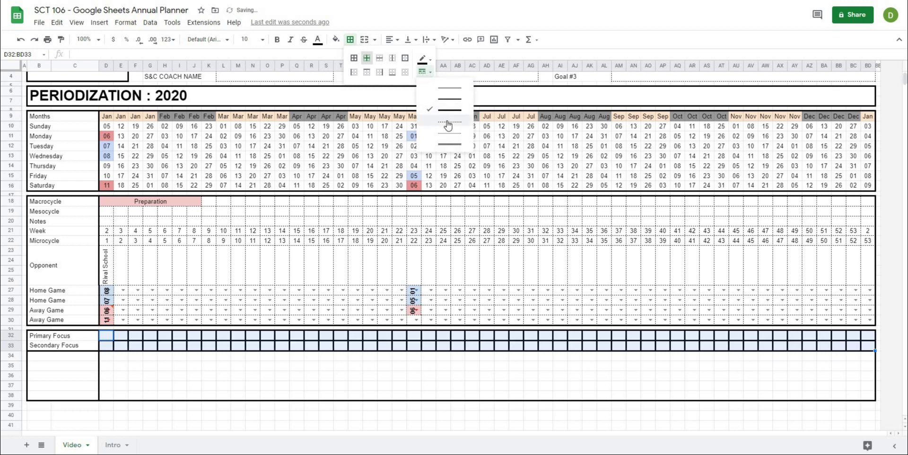
left_click(448, 124)
left_click(353, 376)
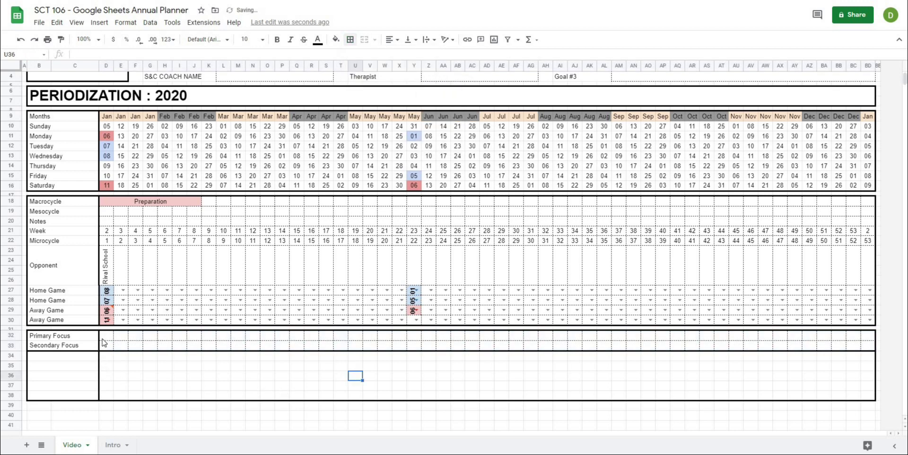
left_click(121, 366)
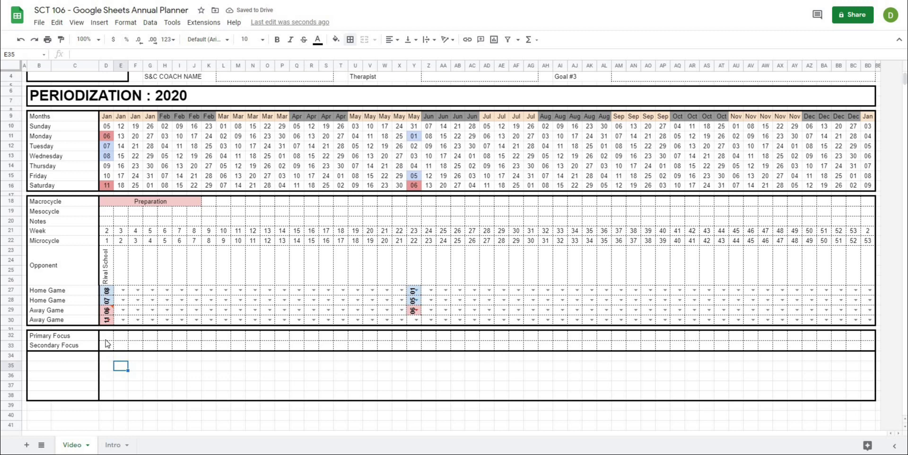
left_click(131, 375)
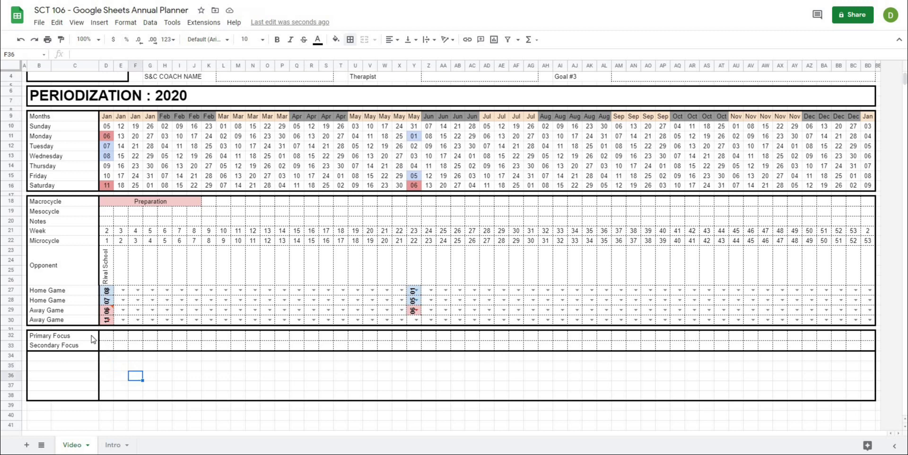
left_click(120, 205)
left_click(121, 366)
left_click(53, 339)
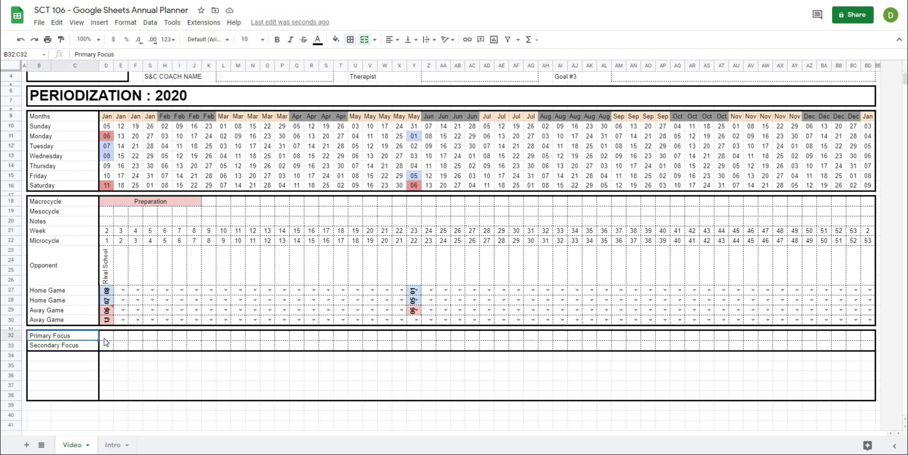
left_click(105, 339)
left_click(114, 369)
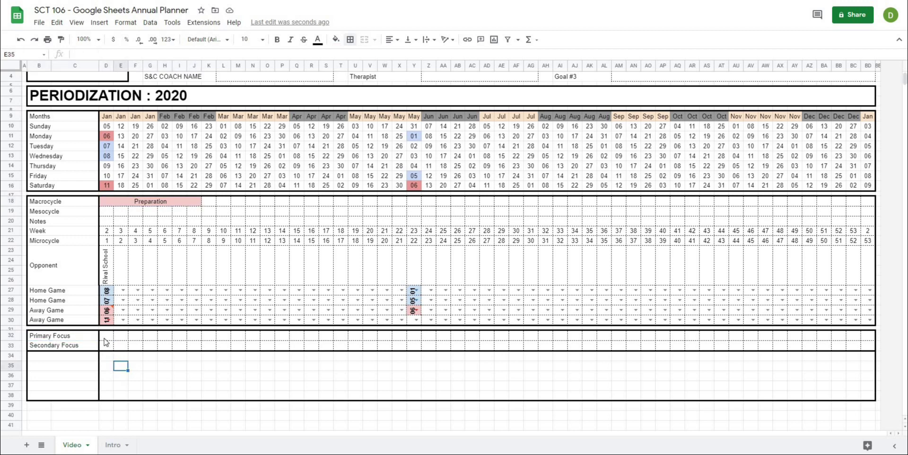
Merge D32:J32 in the Primary Focus row and enter "Hypertrophy" in the merged cell.
left_click(105, 339)
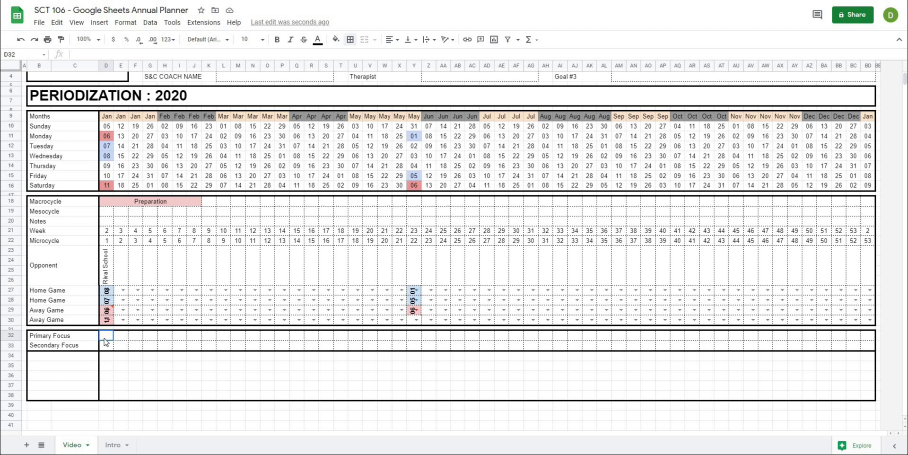
left_click_drag(105, 341, 196, 337)
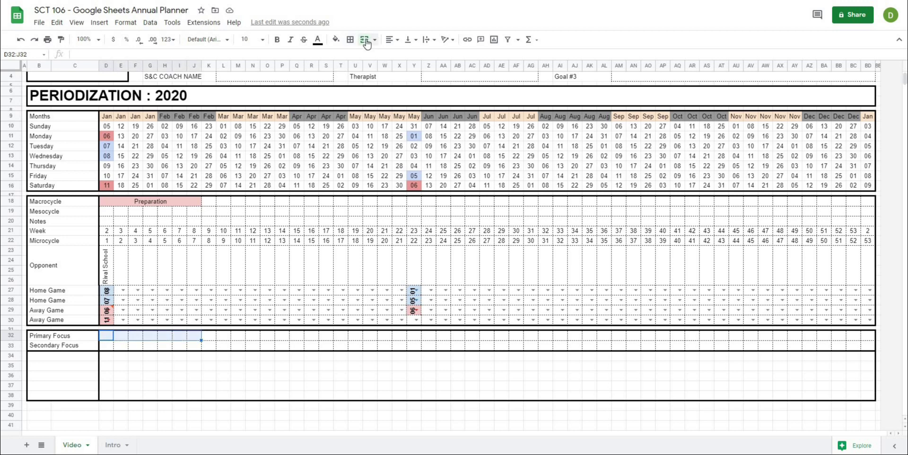
left_click(364, 40)
type("Hy")
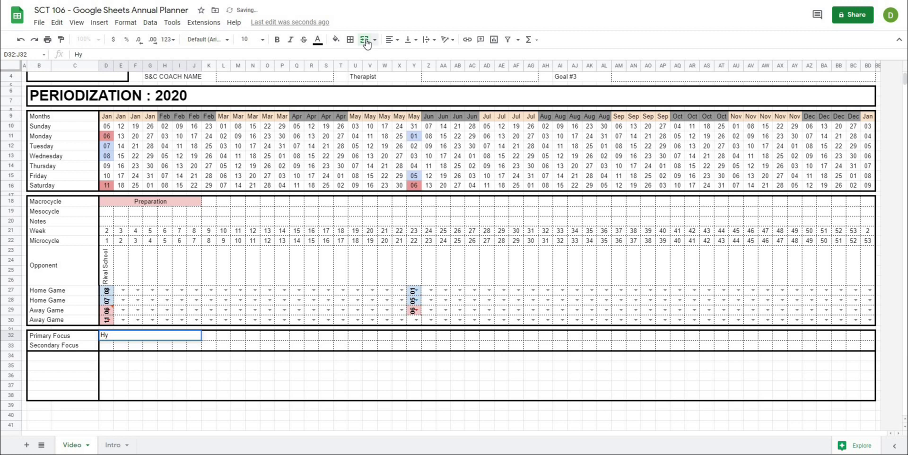
type("pertrophy")
key("Return")
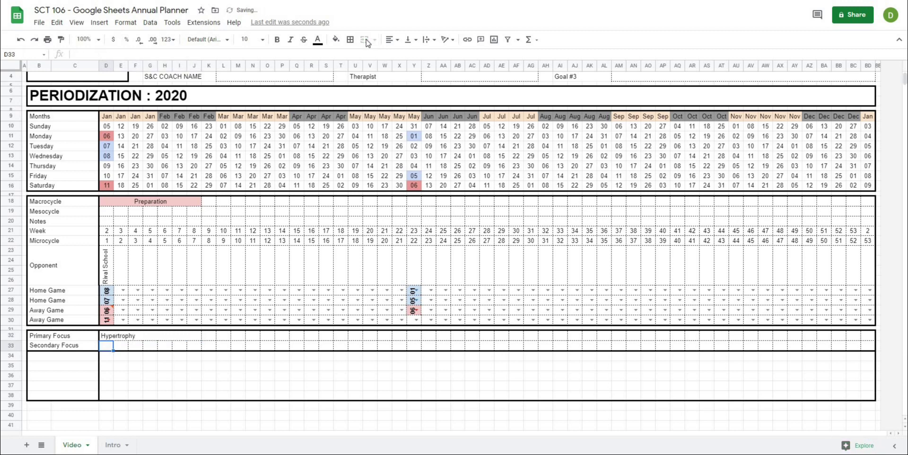
left_click(215, 413)
left_click(208, 385)
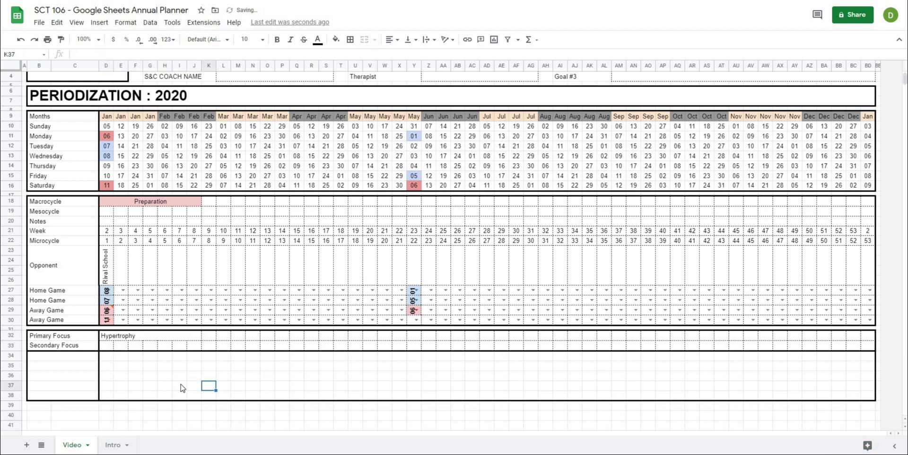
Center the contents of both focus rows horizontally across D32:BD33.
left_click(117, 337)
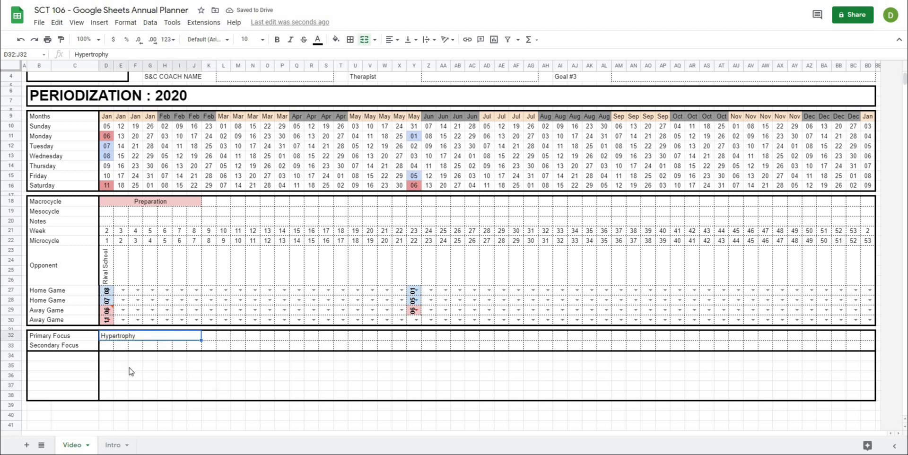
left_click(180, 366)
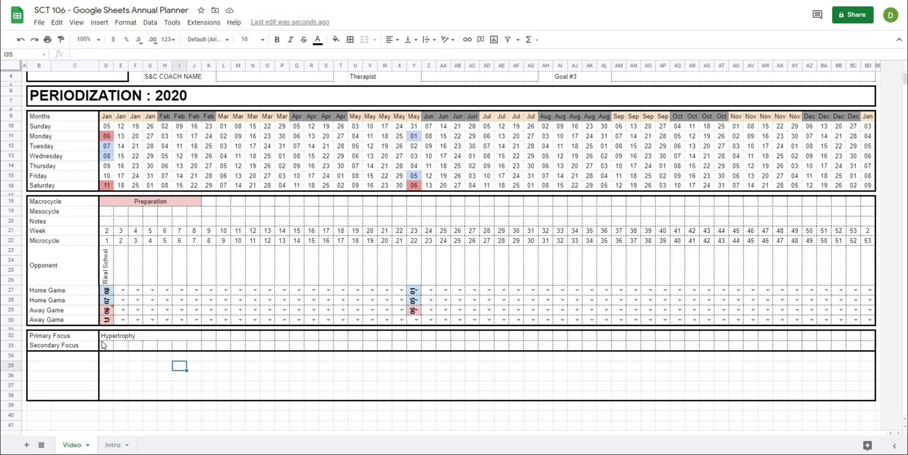
left_click_drag(103, 345, 867, 347)
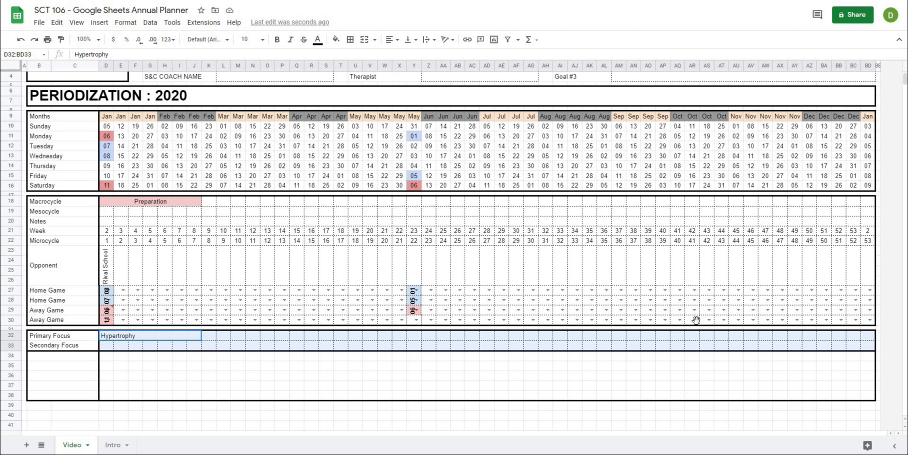
left_click(398, 44)
left_click(407, 57)
left_click_drag(268, 356, 282, 355)
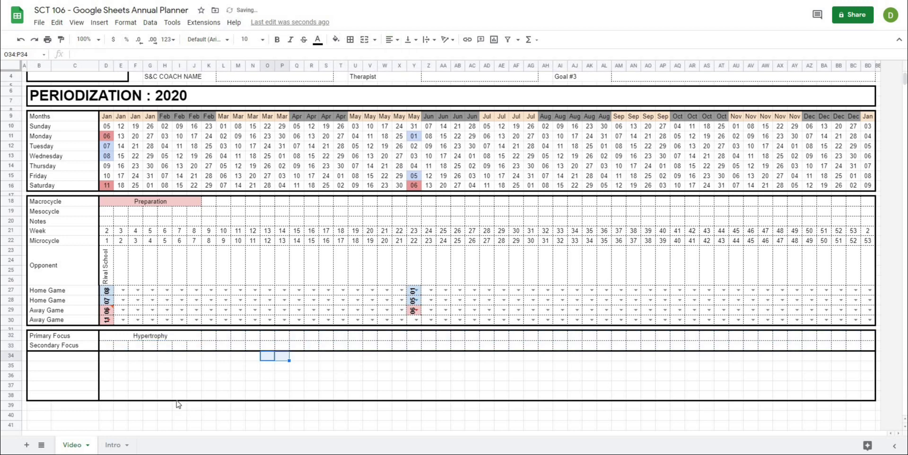
left_click(152, 337)
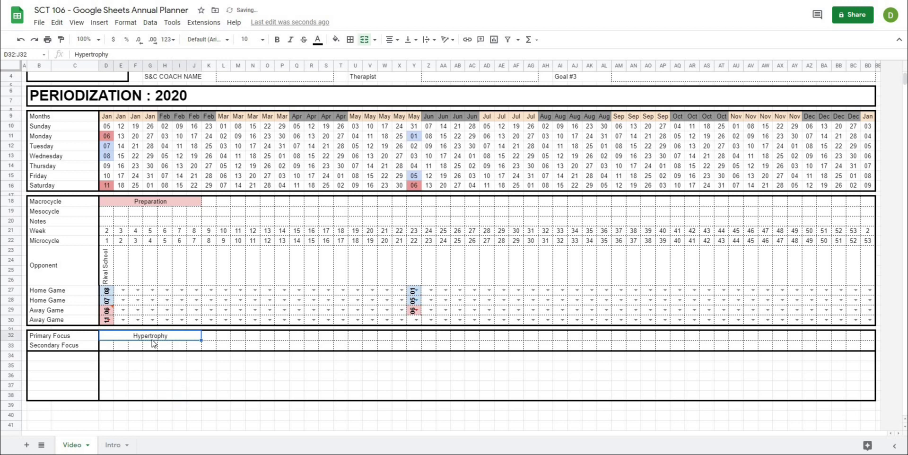
left_click(186, 377)
Merge K32:N32 in the Primary Focus row and enter "Strength" in the merged cell.
left_click_drag(211, 338, 224, 340)
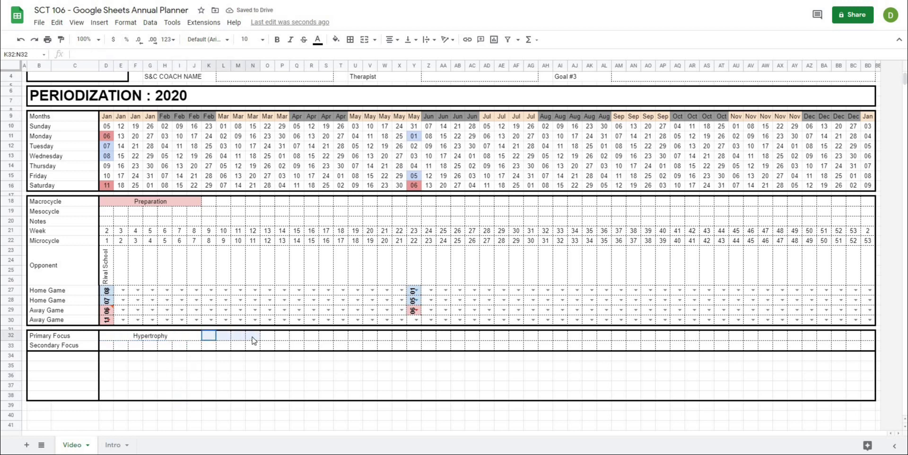
left_click(365, 40)
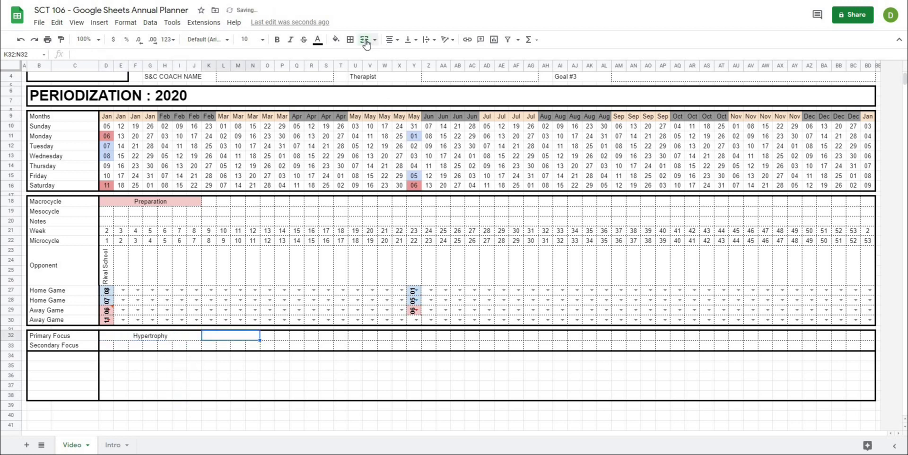
type("Strength")
key("Return")
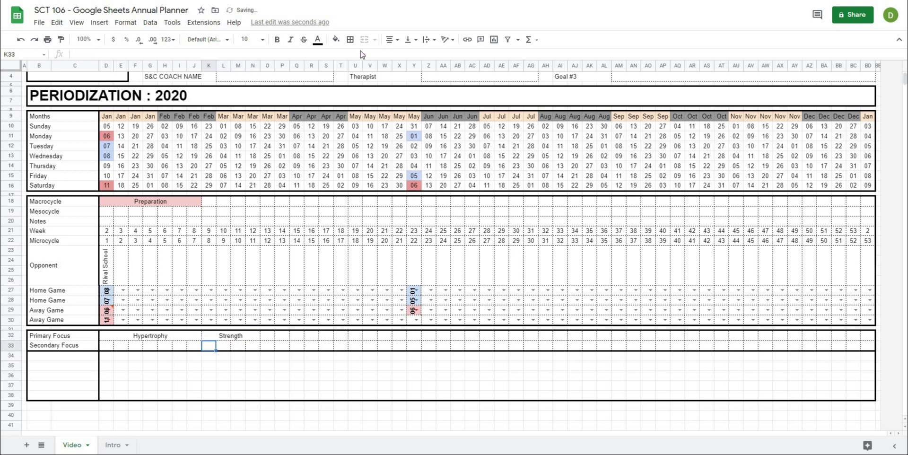
left_click(308, 387)
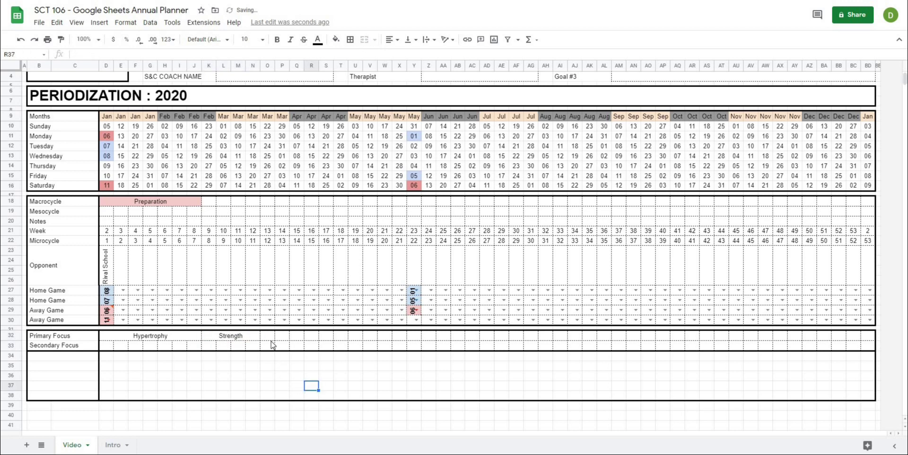
left_click_drag(270, 336, 331, 337)
left_click(335, 375)
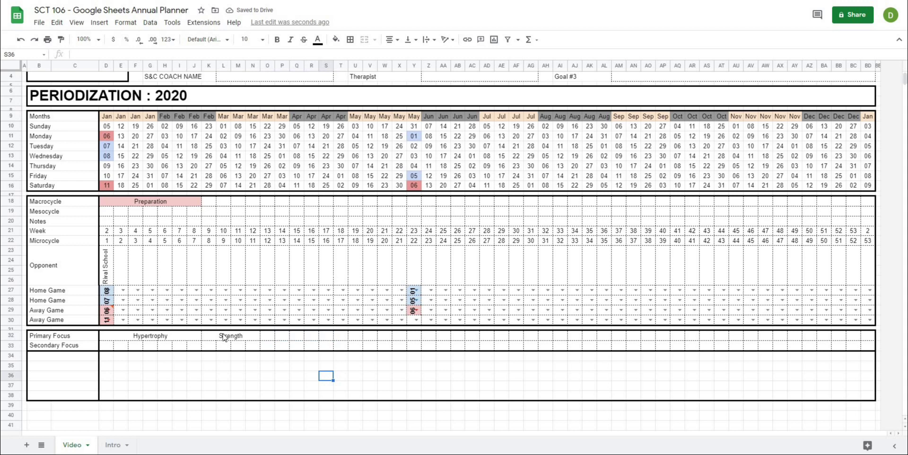
left_click(344, 339)
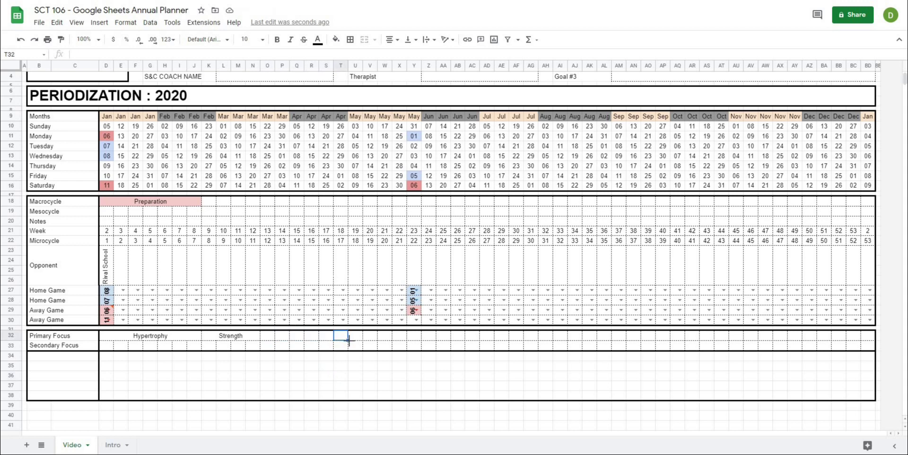
left_click(295, 340)
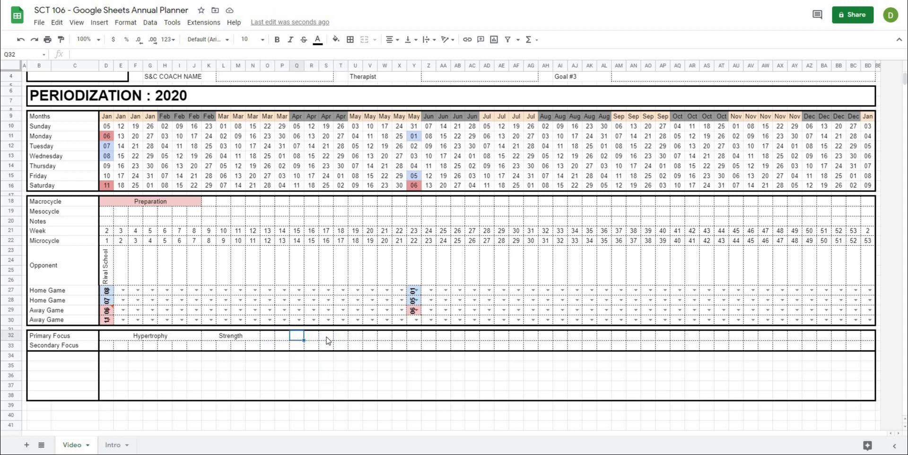
left_click(331, 338)
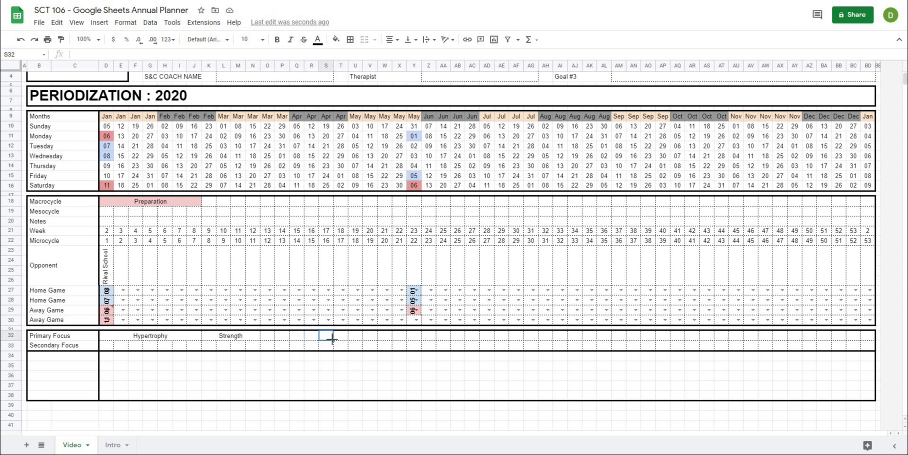
Try clearing the Primary Focus entries from D32 through S32 and undo the change.
left_click(106, 337, "shift")
key("Delete")
left_click(194, 405)
left_click(107, 337)
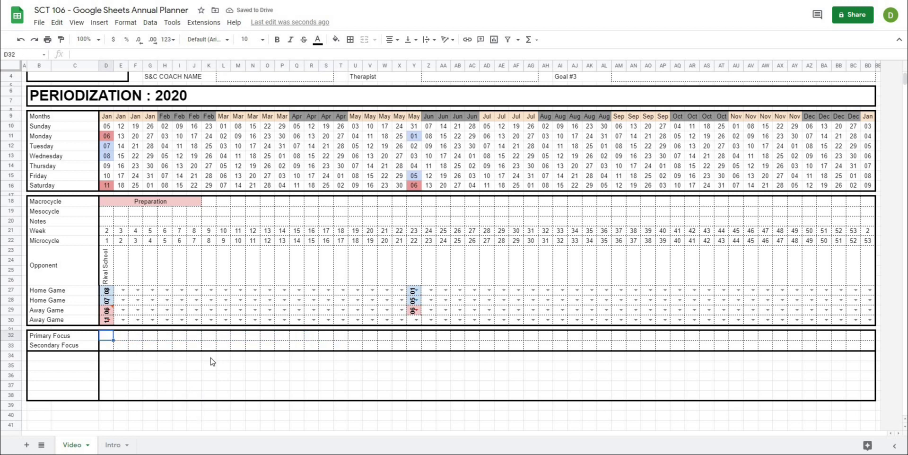
key("ctrl+z")
left_click(207, 376)
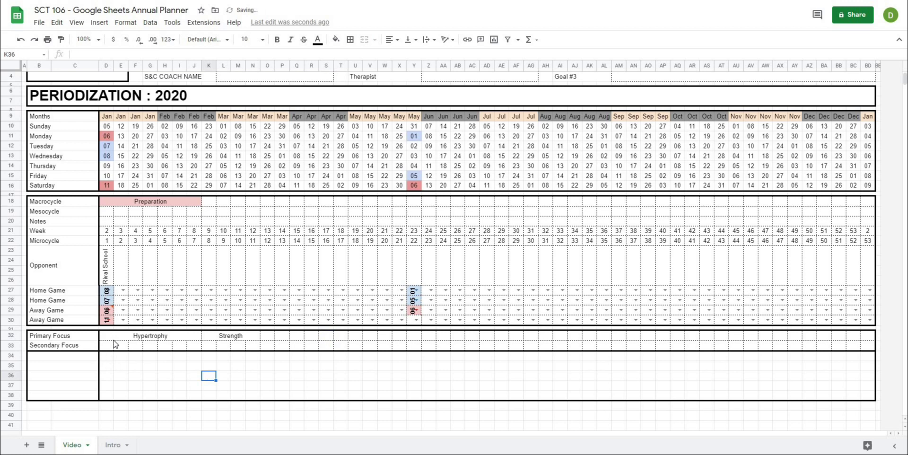
Merge D33:G33 in the Secondary Focus row and enter "Strength" in the merged cell.
left_click(107, 348)
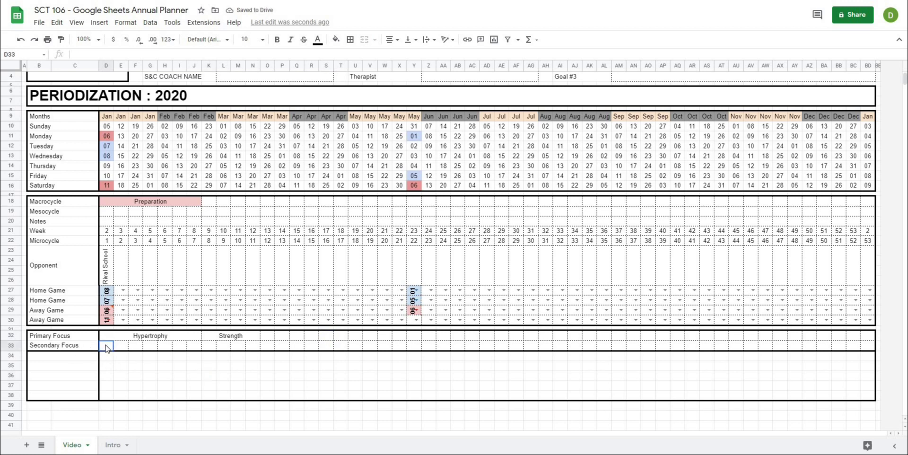
left_click_drag(107, 348, 151, 346)
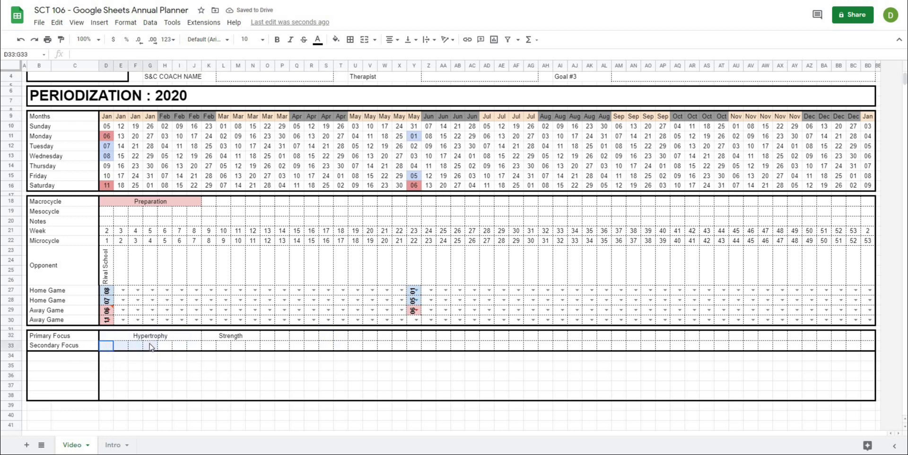
left_click(365, 41)
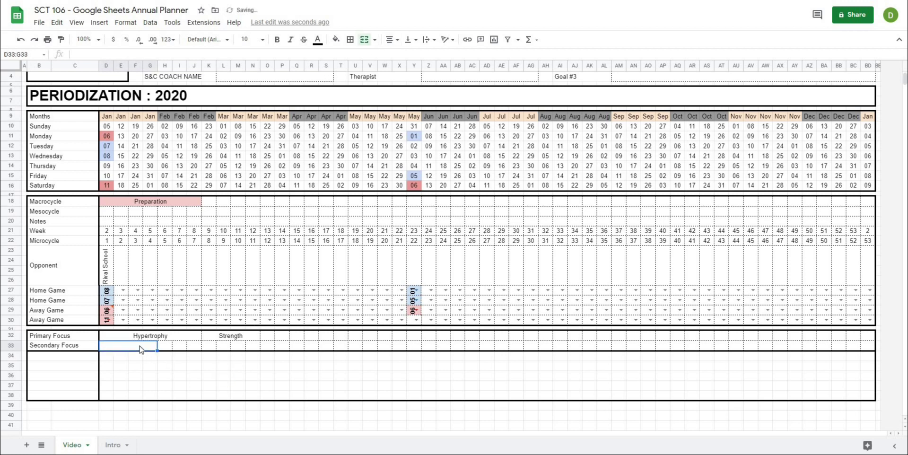
type("Stren")
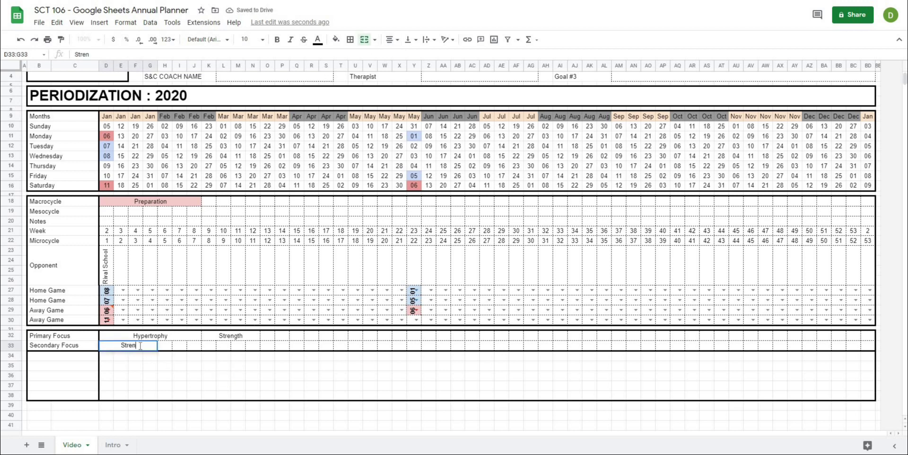
type("gth")
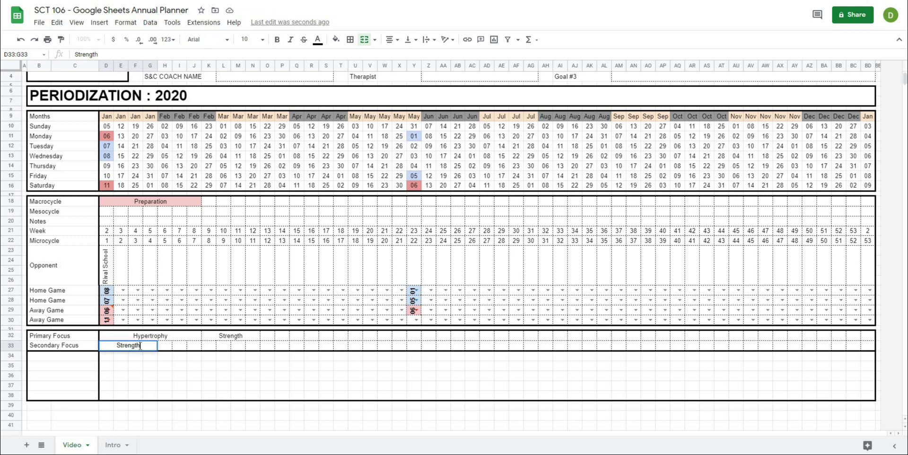
Merge H33:J33 in the Secondary Focus row and enter "Power" in the merged cell.
left_click_drag(166, 346, 194, 346)
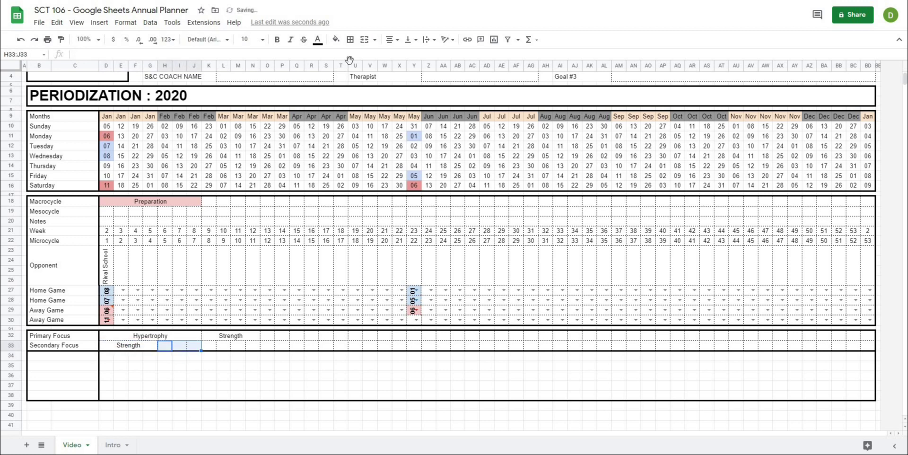
left_click(365, 41)
type("Power")
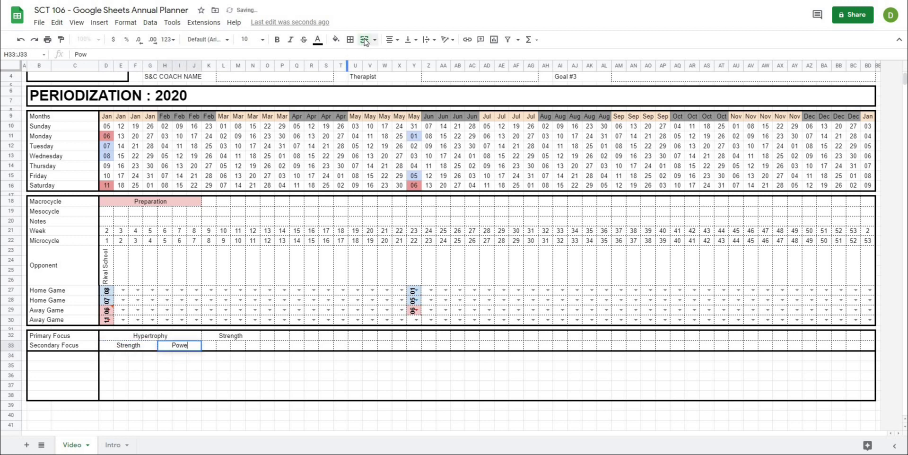
Complete the "Power" entry in the merged H33:J33 cell of the Secondary Focus row.
key("Return")
left_click(255, 366)
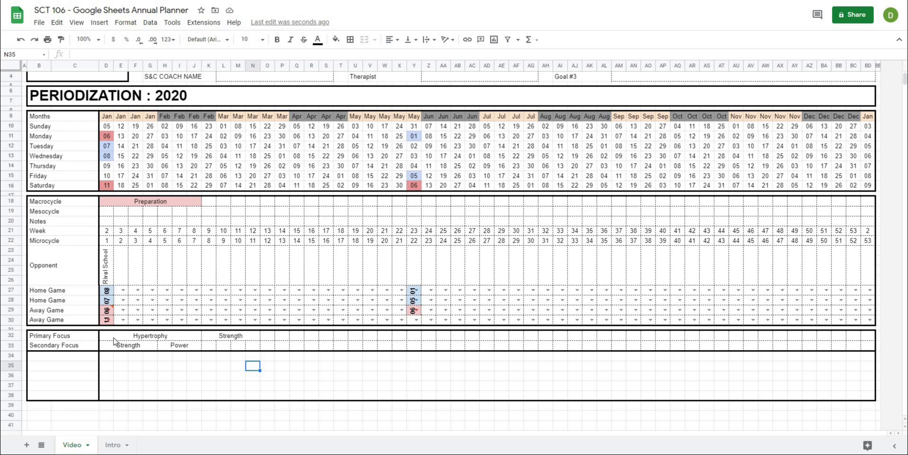
left_click(136, 377)
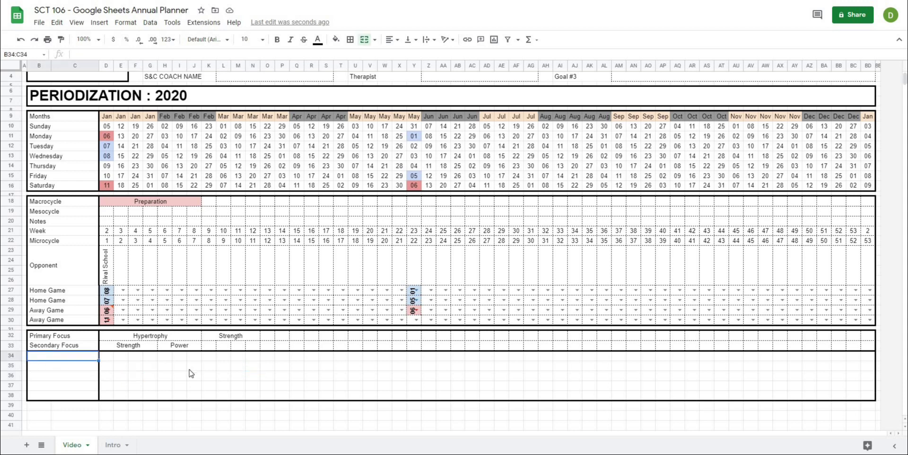
left_click(66, 349)
left_click(66, 359)
left_click(153, 377)
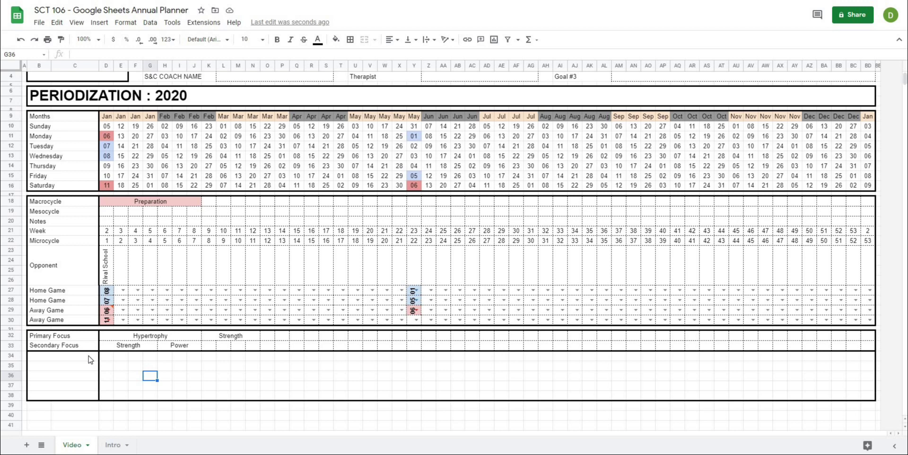
Label rows 34 to 38 below Secondary Focus as Hypertrophy, Strength, Strength - Power, Power and Peaking.
left_click(89, 360)
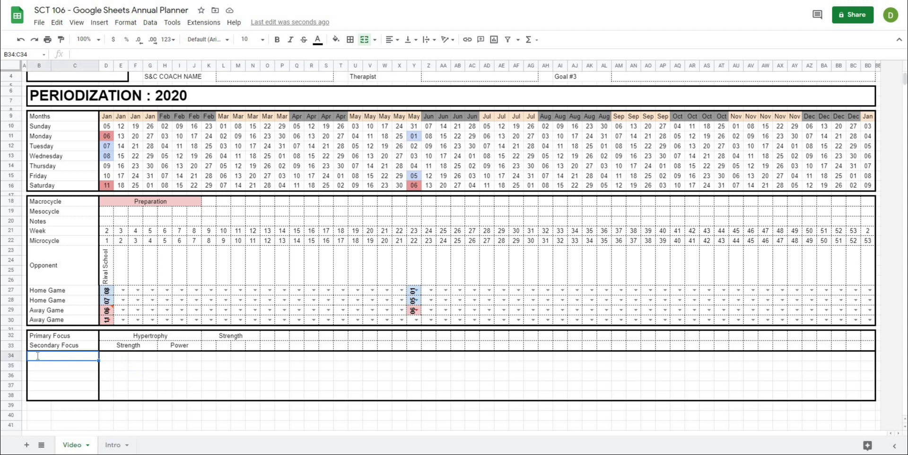
type("Hypertroph")
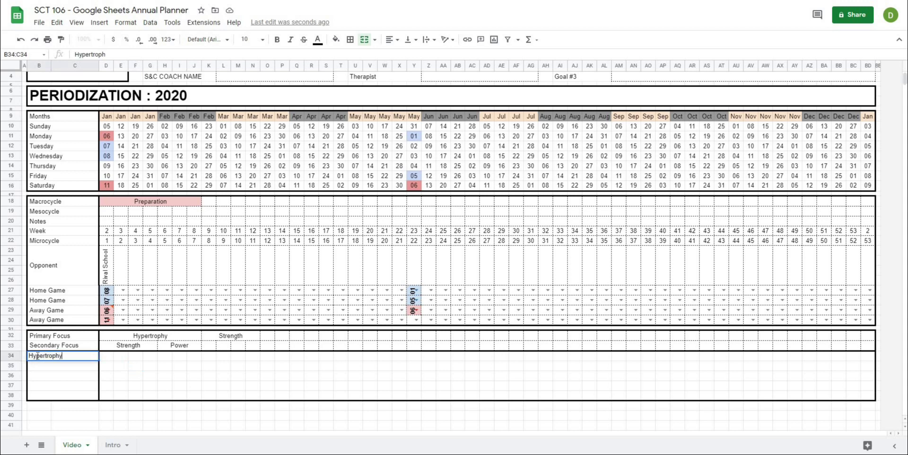
key("Return")
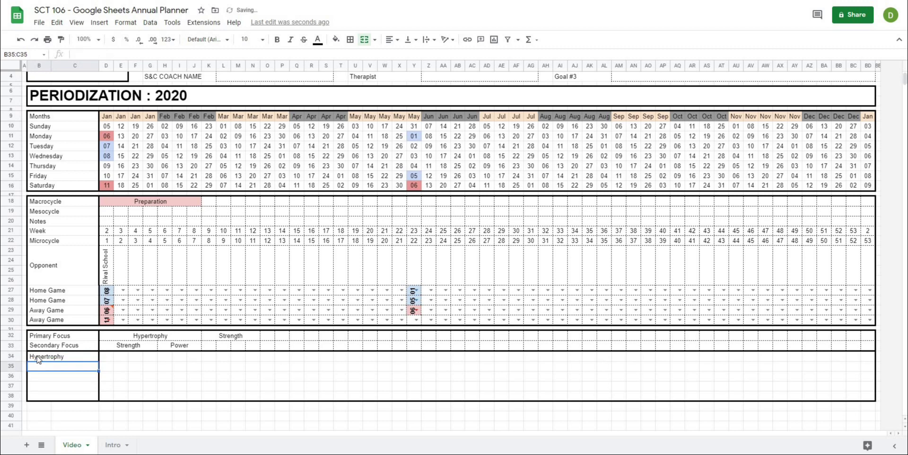
type("Strength")
key("Return")
type("Str")
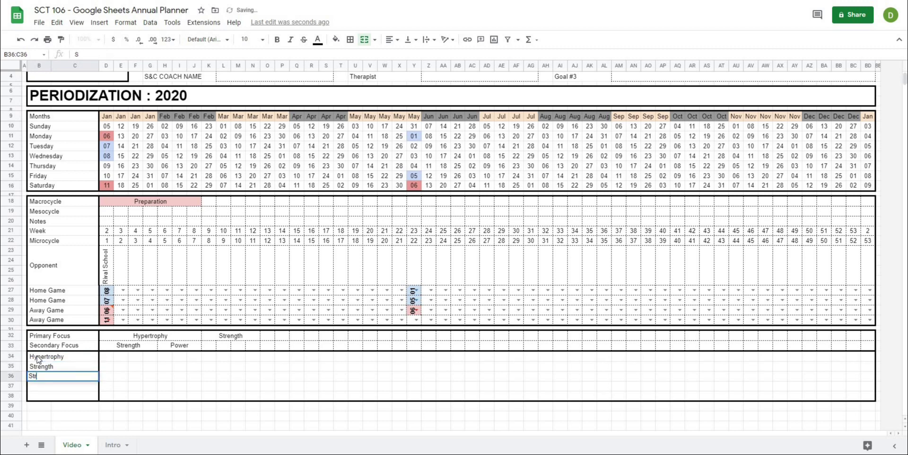
type("ength - Power")
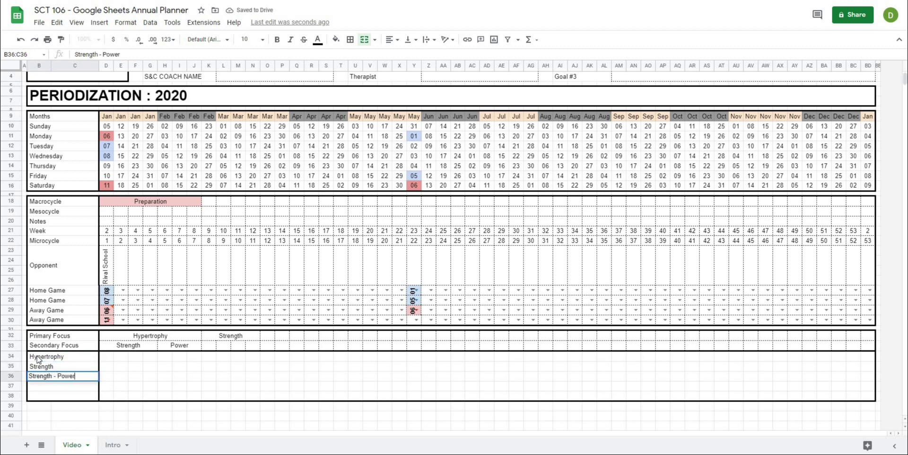
key("Return")
type("Power")
key("Return")
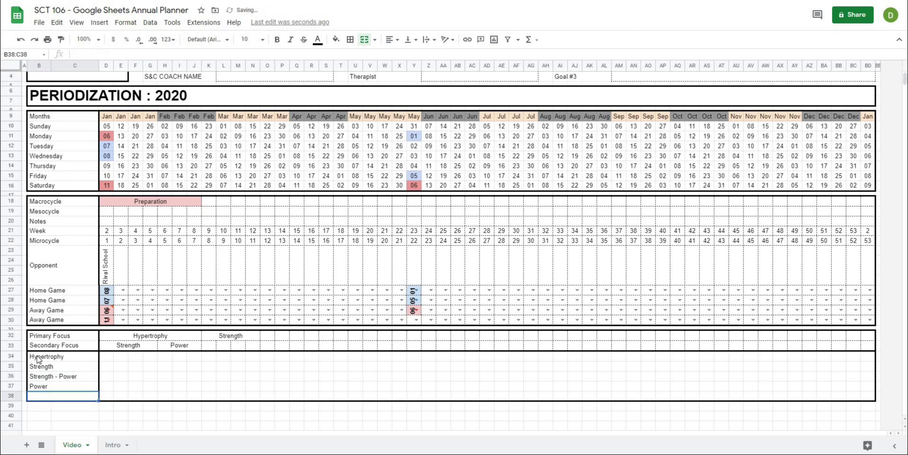
type("Peaking")
key("Return")
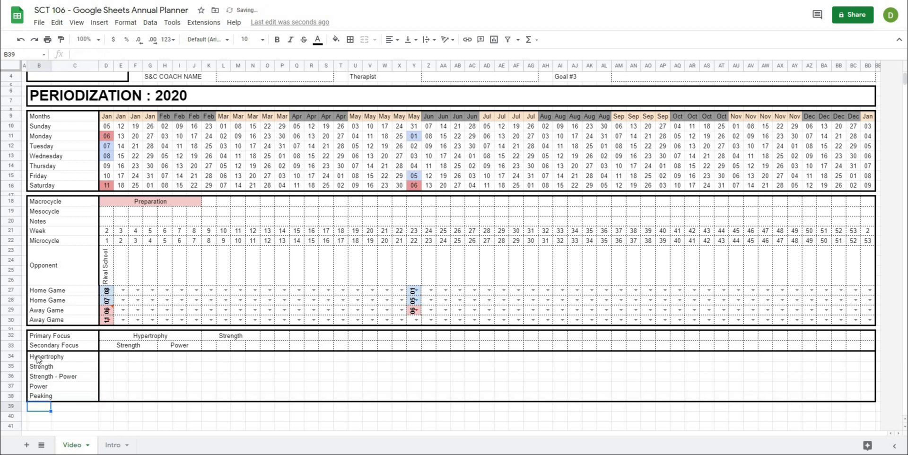
Enter 1 in D34 of the Hypertrophy row and 5 in D38 of the Peaking row.
left_click(184, 369)
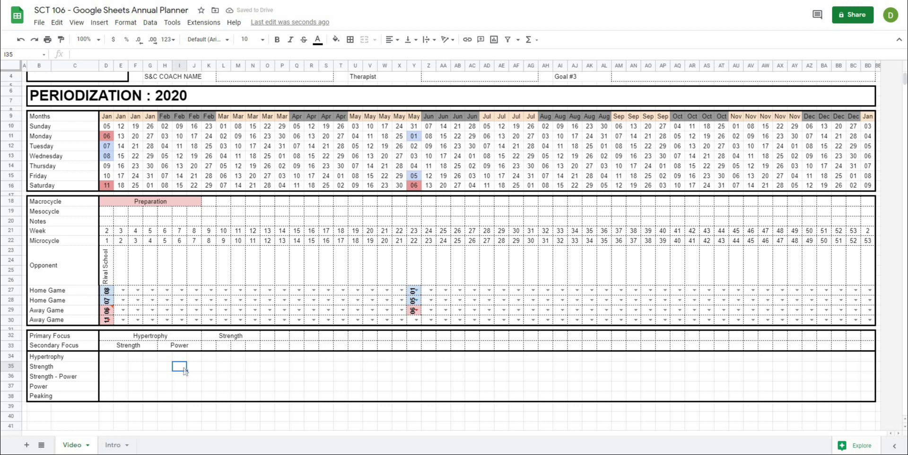
left_click(124, 369)
key("Up")
key("Left")
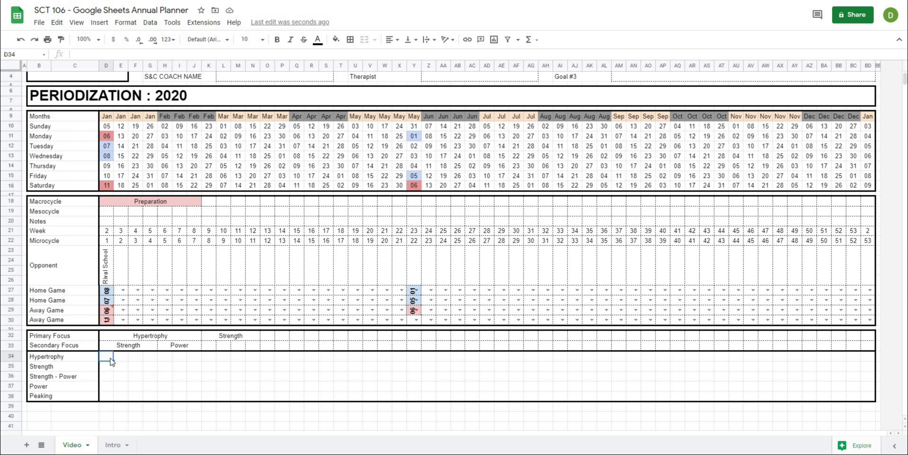
type("1")
key("Return")
key("Down")
key("Down")
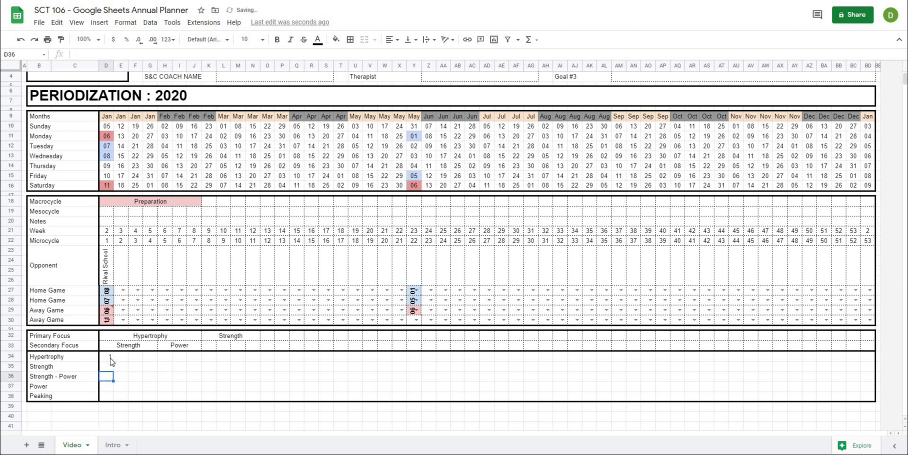
key("Down")
type("5")
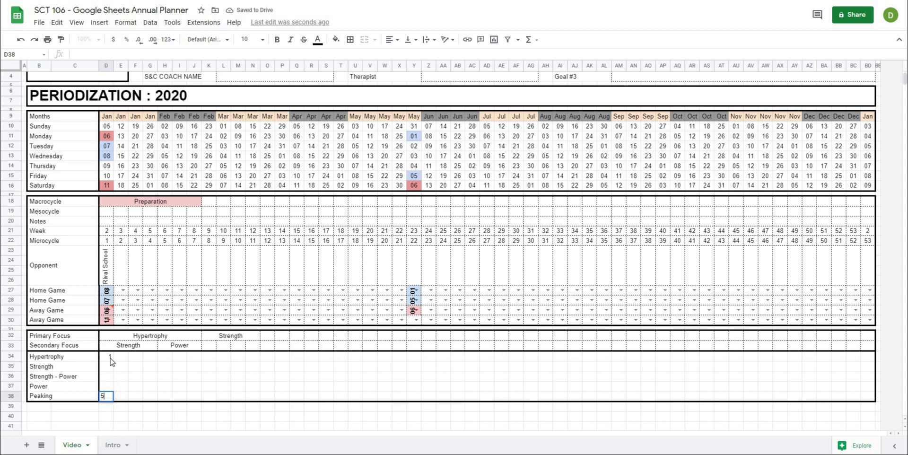
key("Return")
left_click(136, 376)
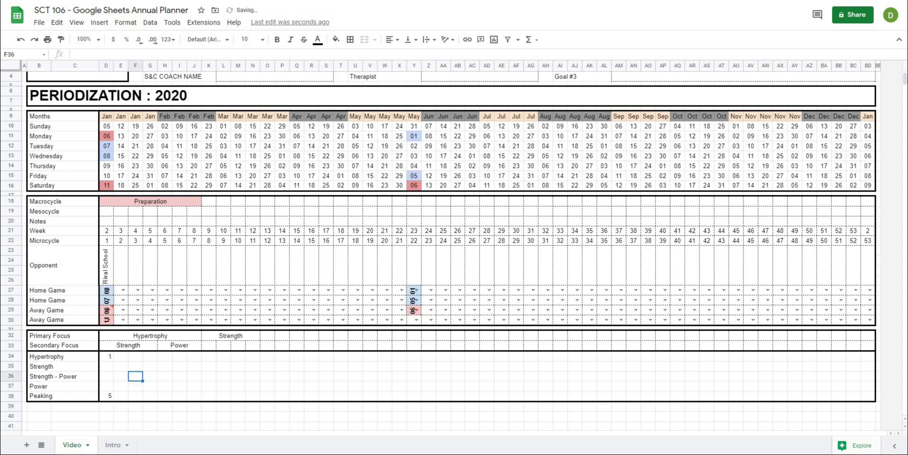
Add dotted inner borders to D34:BD38 and center the range's contents horizontally.
left_click_drag(107, 358, 135, 357)
left_click_drag(455, 357, 872, 399)
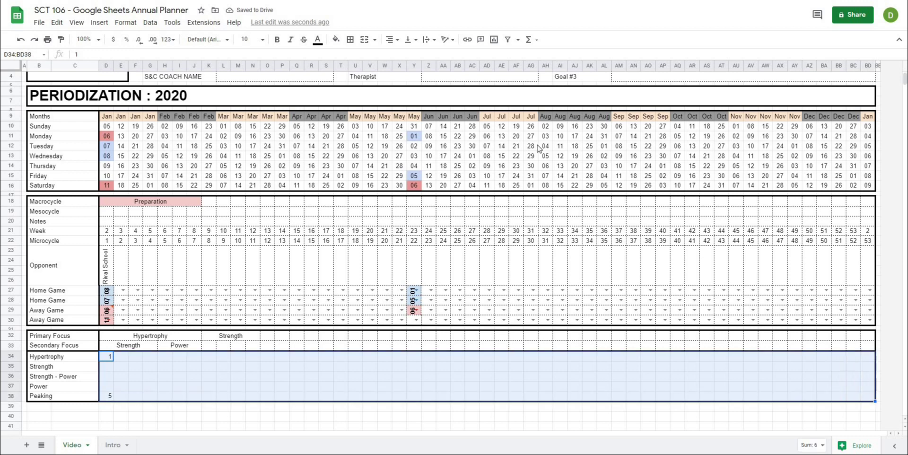
left_click(350, 40)
left_click(367, 57)
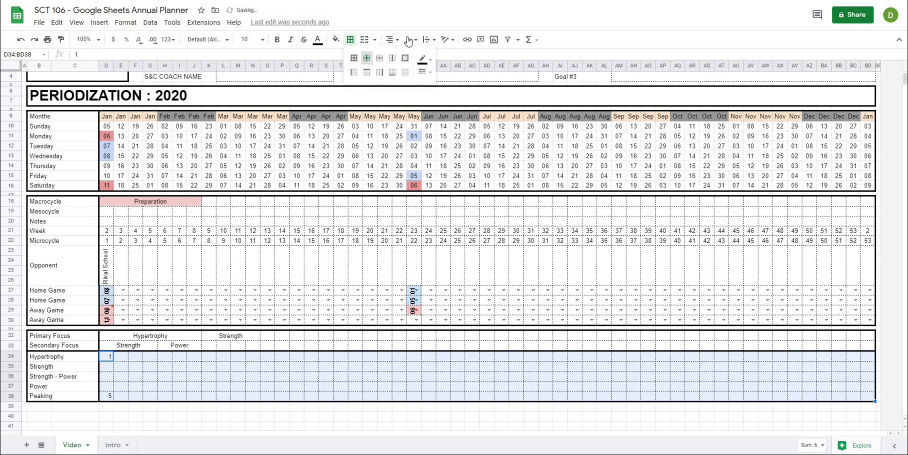
left_click(389, 39)
left_click(402, 56)
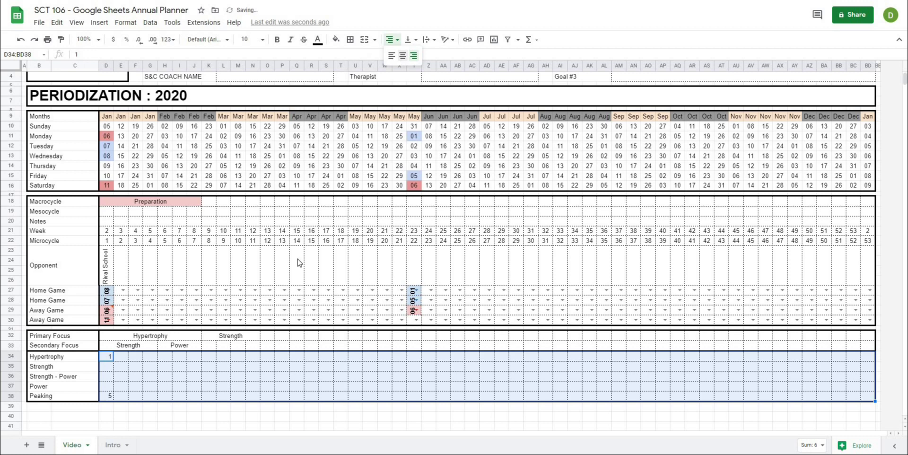
left_click(265, 376)
left_click(135, 376)
left_click_drag(102, 359, 106, 395)
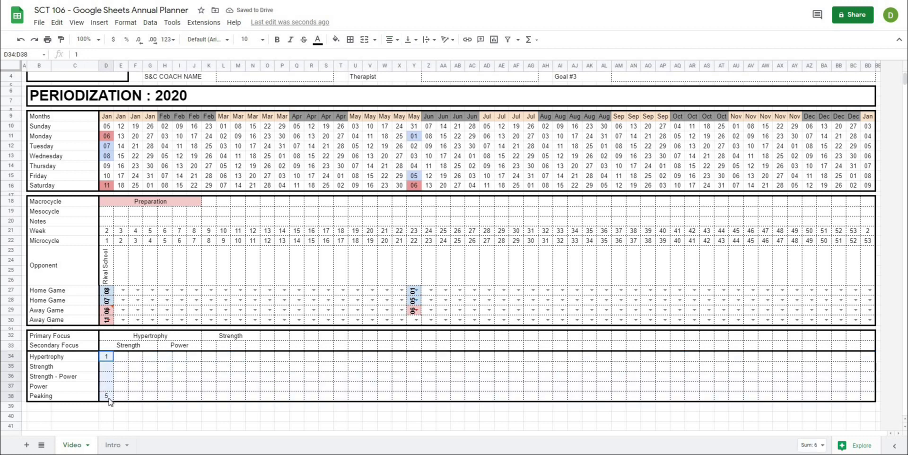
left_click(194, 377)
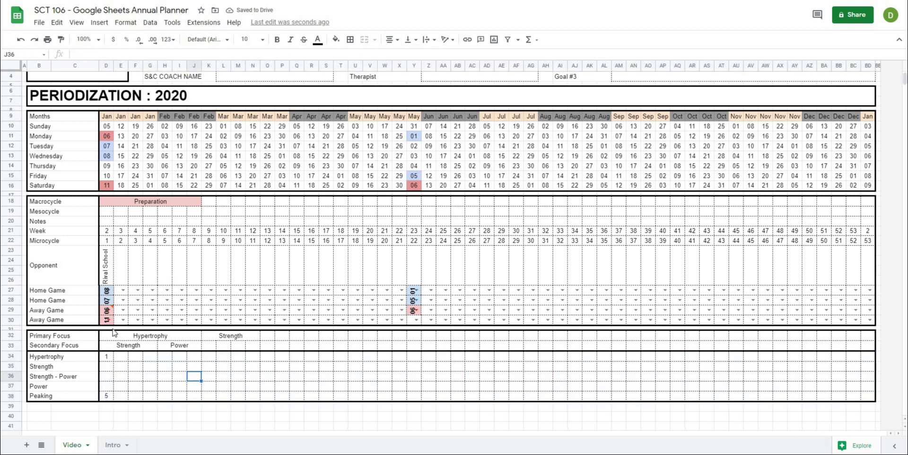
left_click(138, 396)
Start a conditional formatting rule for D34:BD38 that uses a custom color scale.
left_click_drag(105, 360, 870, 397)
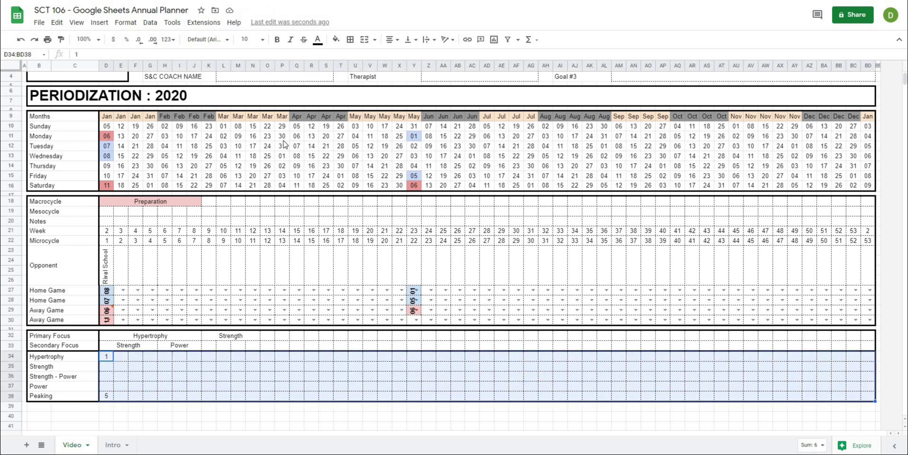
left_click(124, 22)
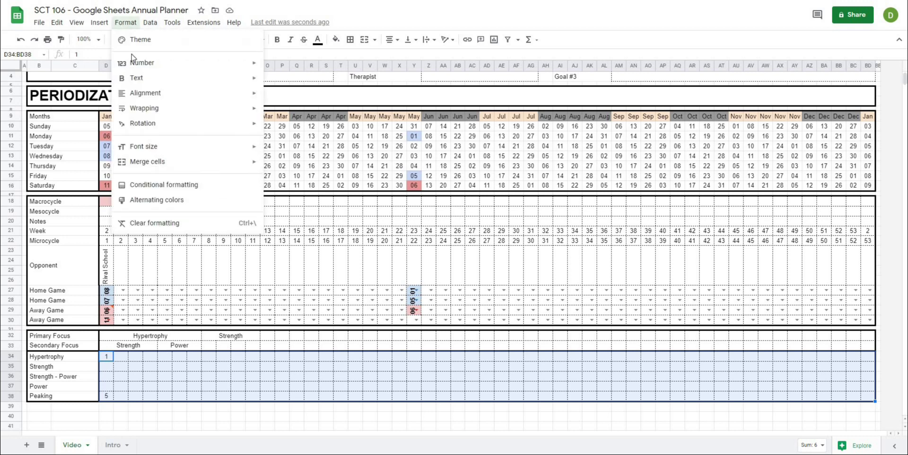
left_click(133, 186)
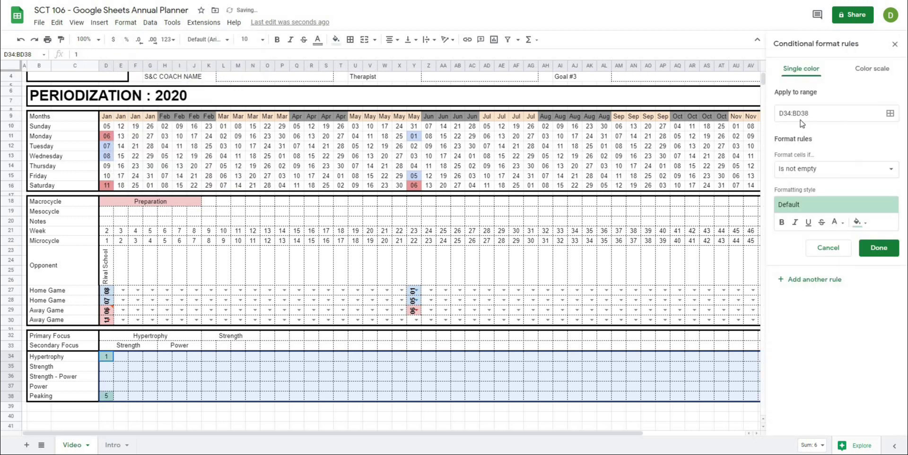
left_click(871, 71)
left_click(807, 171)
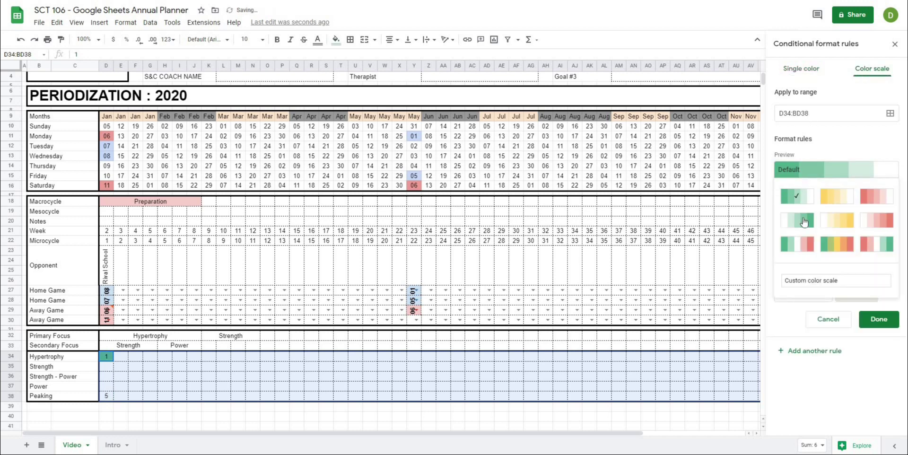
left_click(827, 282)
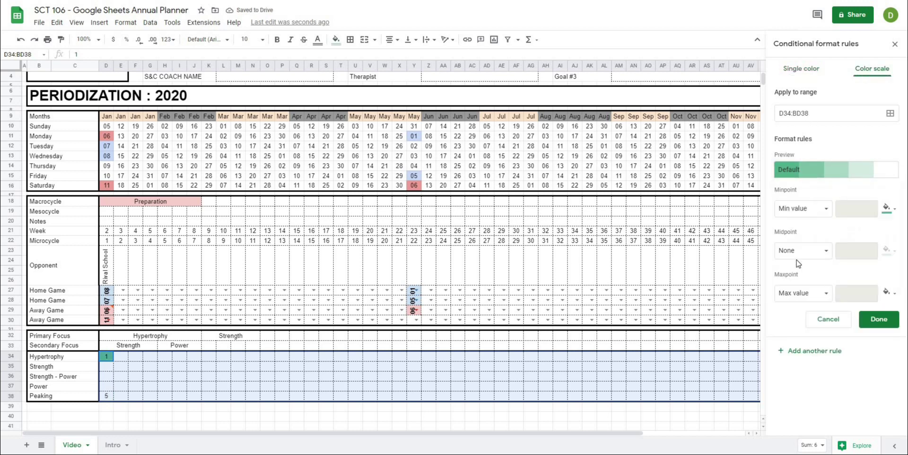
Set the color scale's minpoint color to the theme green and its maxpoint color to red.
left_click(892, 212)
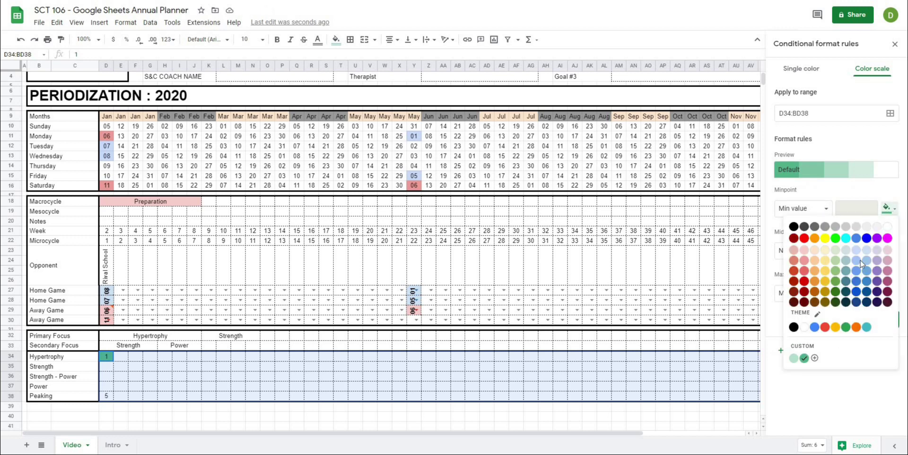
left_click(845, 327)
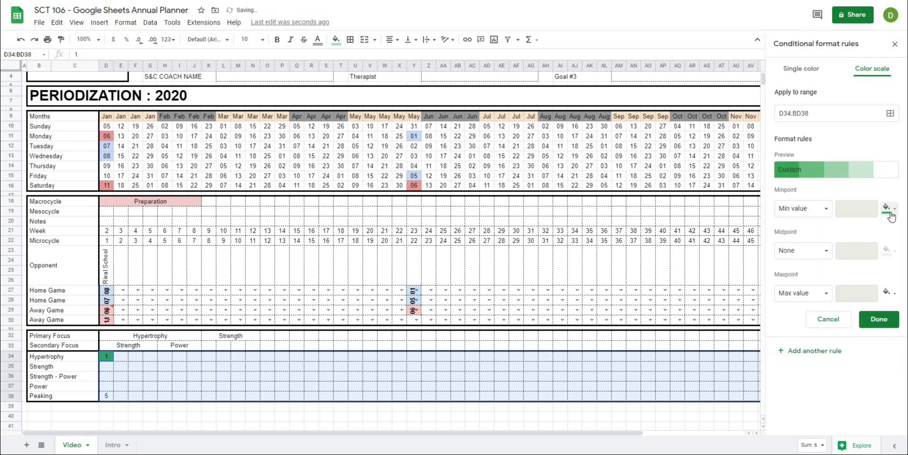
left_click(887, 292)
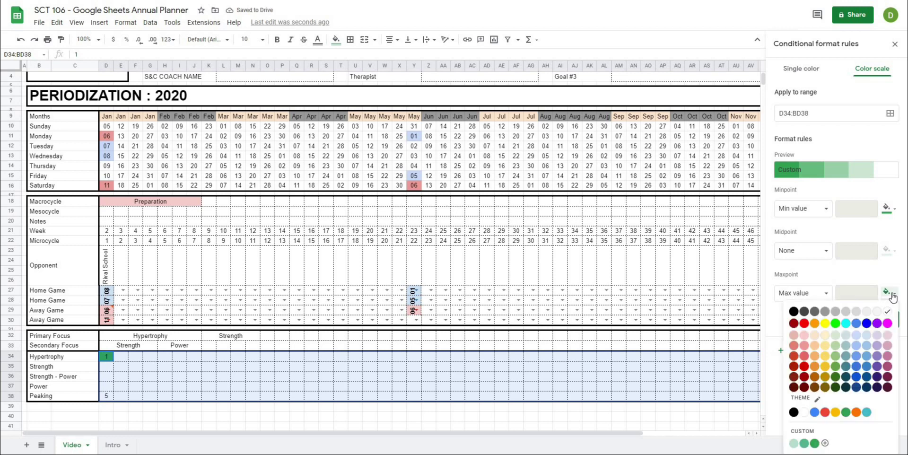
left_click(804, 324)
Set the color scale's midpoint to the 50 percentile in yellow and save the rule.
left_click(803, 251)
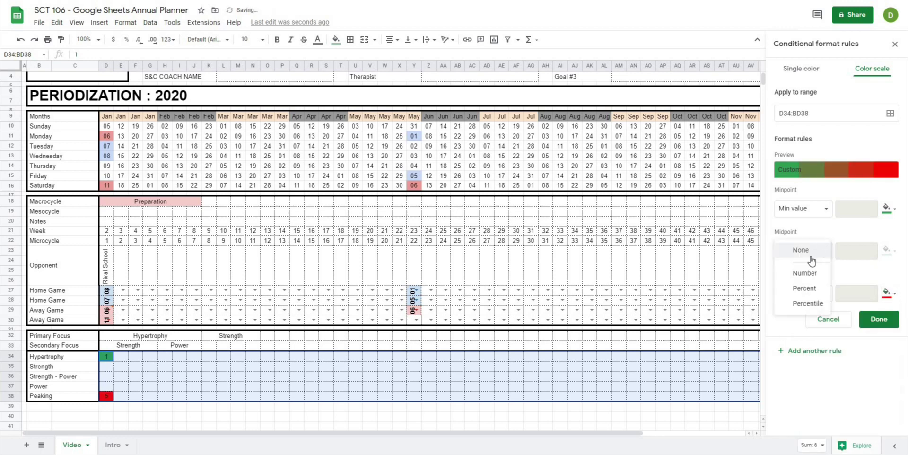
left_click(807, 303)
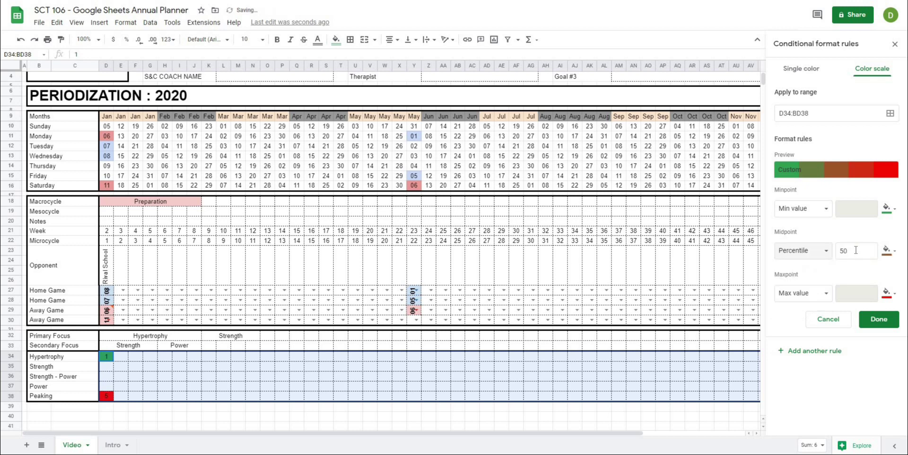
left_click(888, 251)
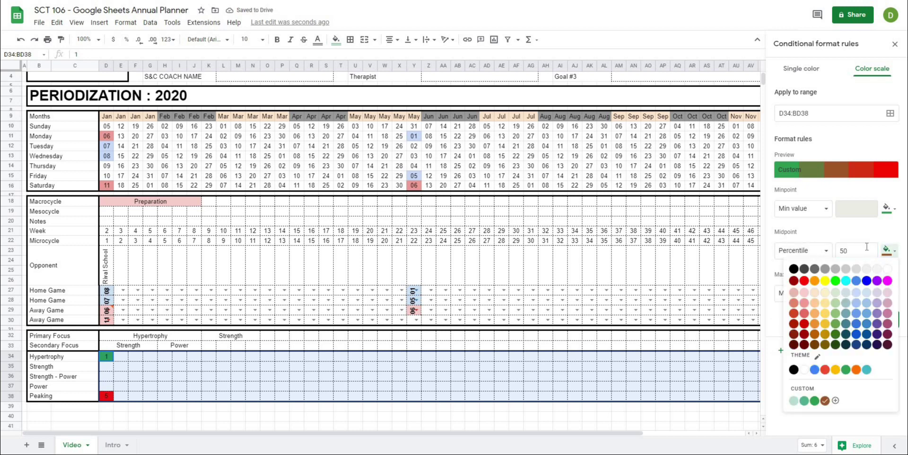
left_click(825, 282)
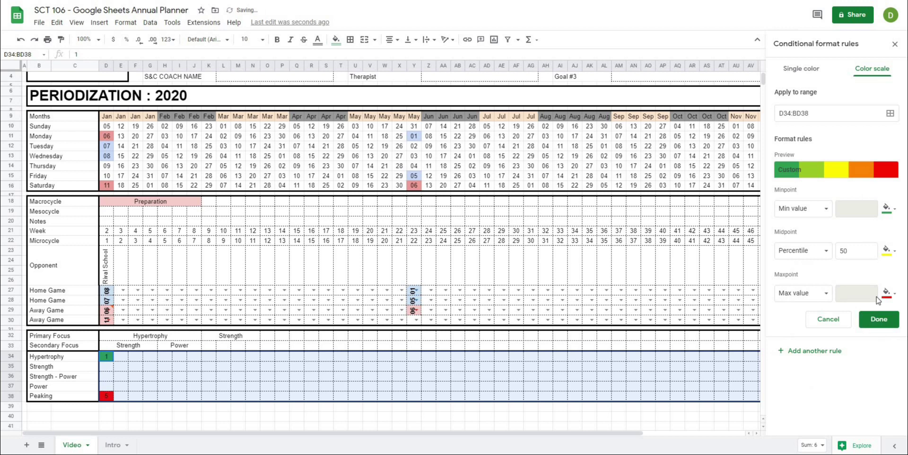
left_click(879, 319)
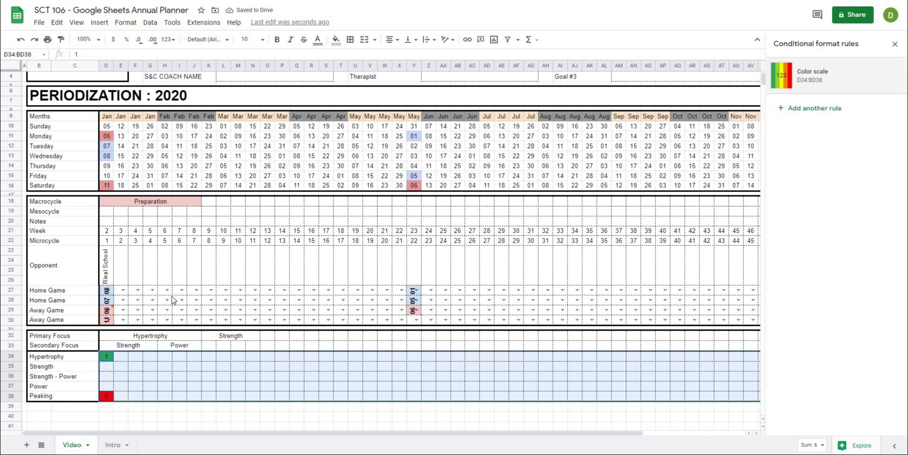
Enter 2, 3 and 4 in D35, D36 and D37 for the Strength, Strength - Power and Power rows.
key("Down")
type("2")
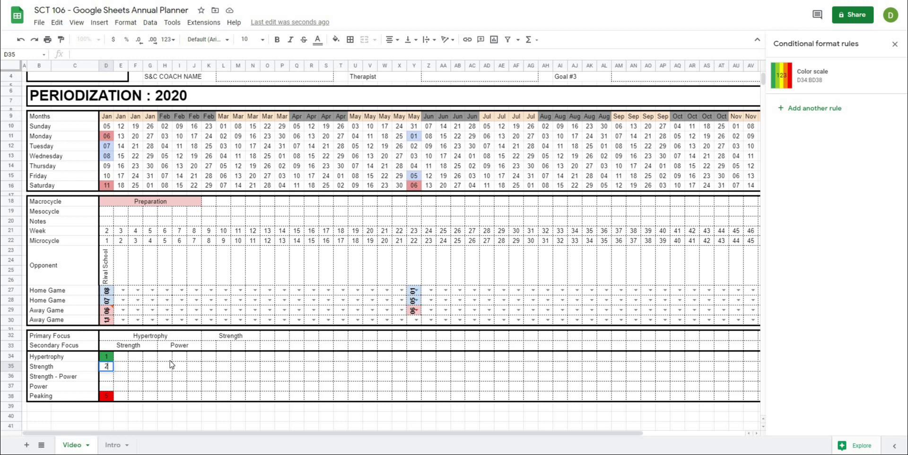
key("Return")
type("3")
key("Return")
type("4")
key("Return")
key("Up")
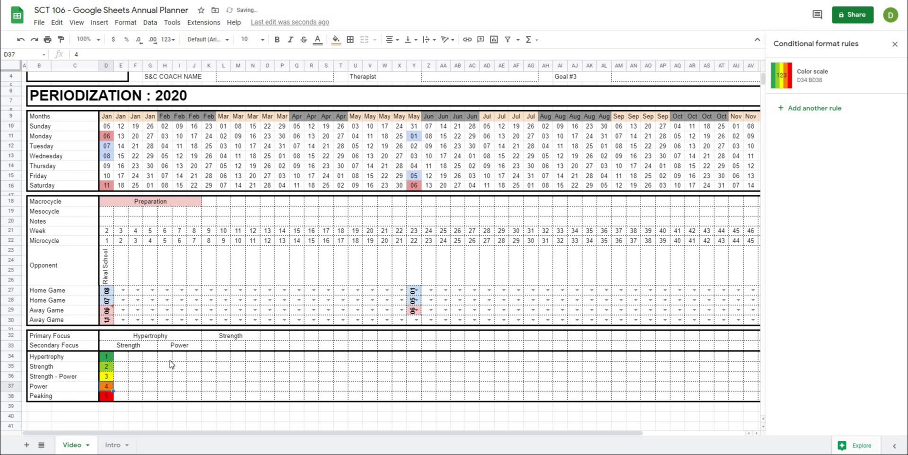
Enter 1 in E34, F34 and G34 of the Hypertrophy row.
key("Right")
key("Right")
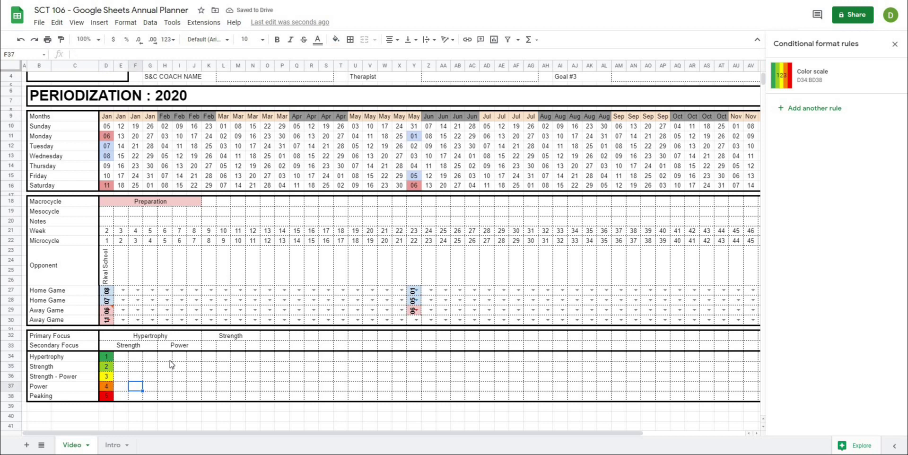
key("Up")
key("Left")
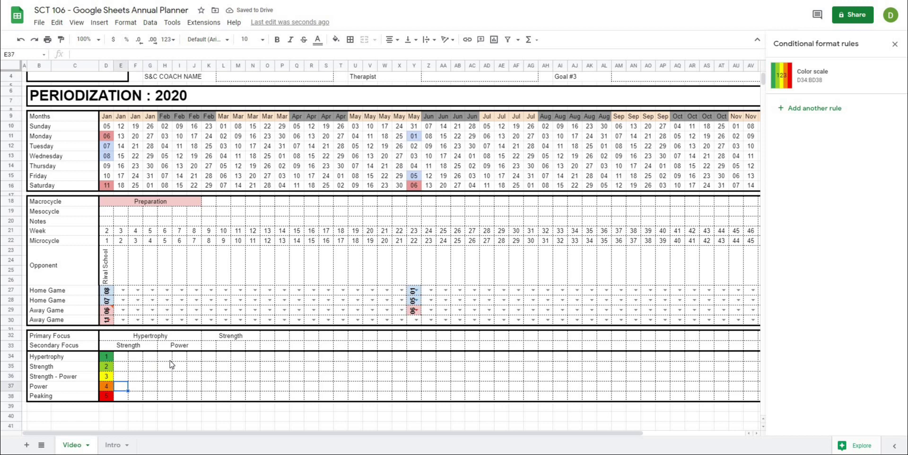
key("Up")
key("Up")
type("1")
key("Tab")
type("1")
key("Tab")
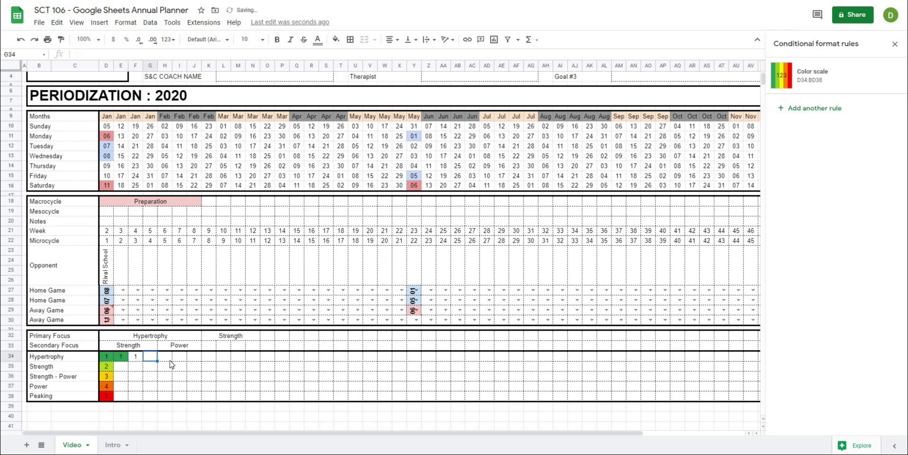
type("1")
key("Return")
Enter 2 in E35 of the Strength row and in F36 and G36 of the Strength - Power row.
key("Left")
key("Left")
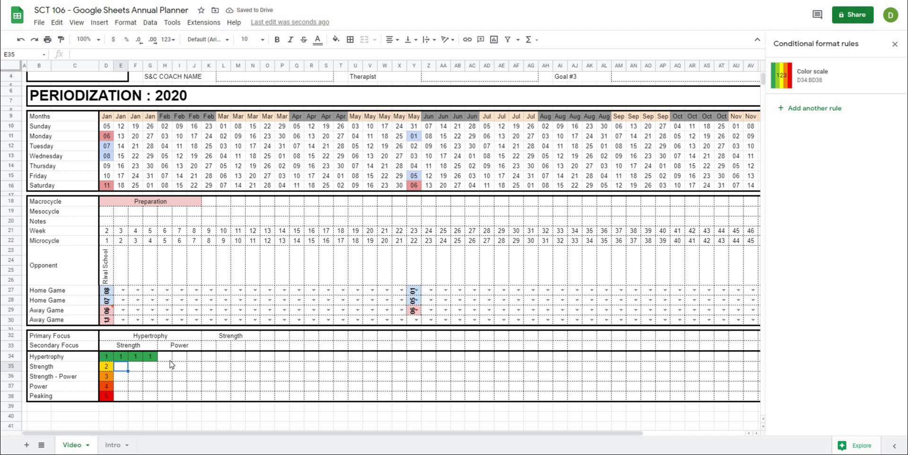
type("2")
key("Tab")
key("Down")
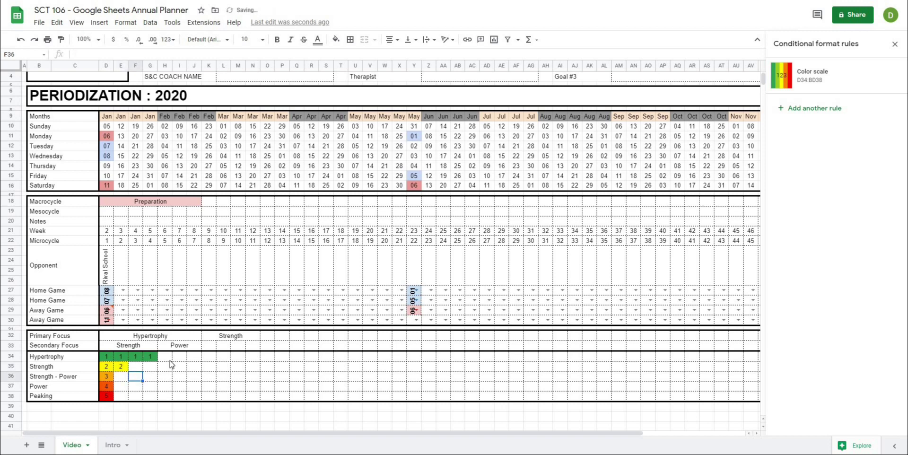
type("2")
key("Tab")
type("2")
key("Down")
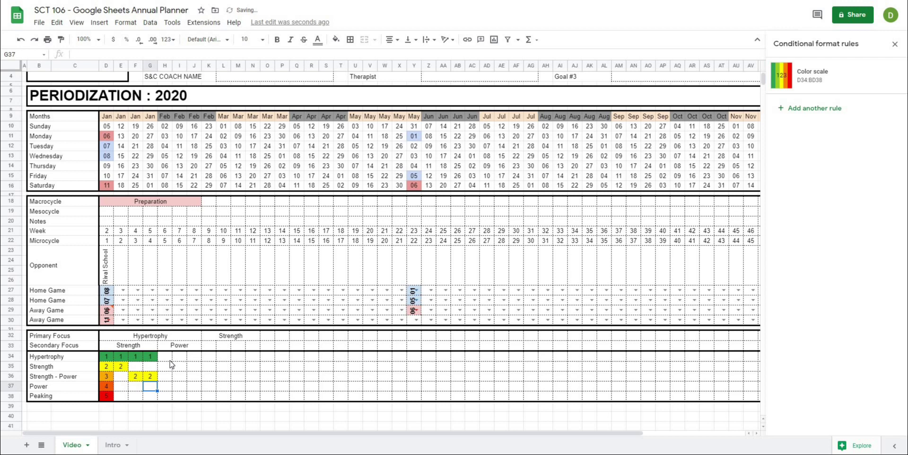
Enter 3 in F37 and G37 of the Power row and 4 in F35 and G35 of the Strength row.
key("Left")
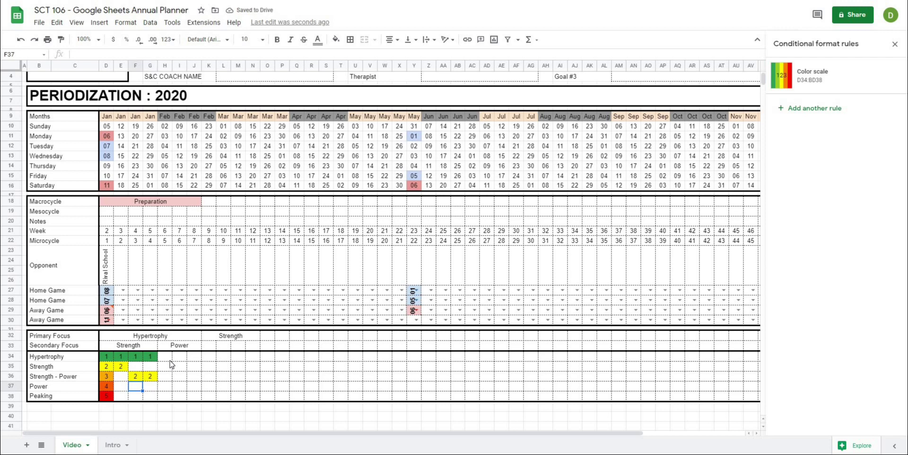
type("3")
key("Tab")
type("3")
key("Up")
key("Up")
key("Left")
type("4")
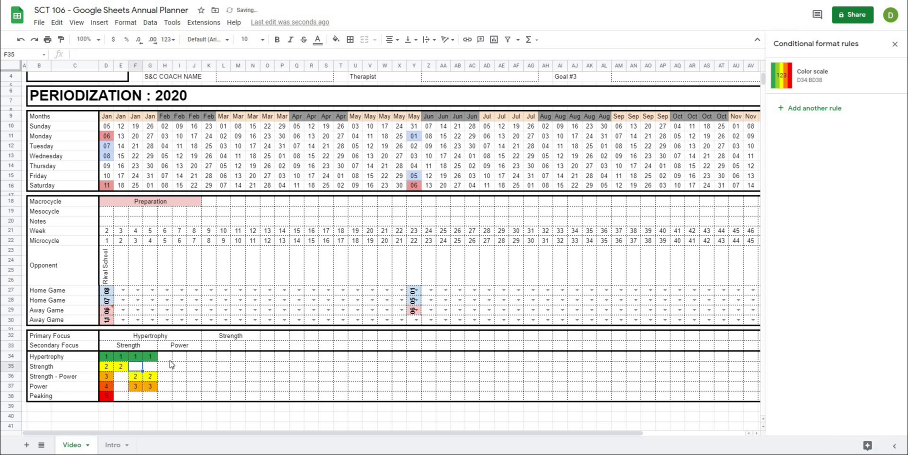
key("Tab")
type("4")
Enter 5 in E38, F38 and G38 of the Peaking row.
key("Down")
key("Down")
key("Down")
type("5")
key("Left")
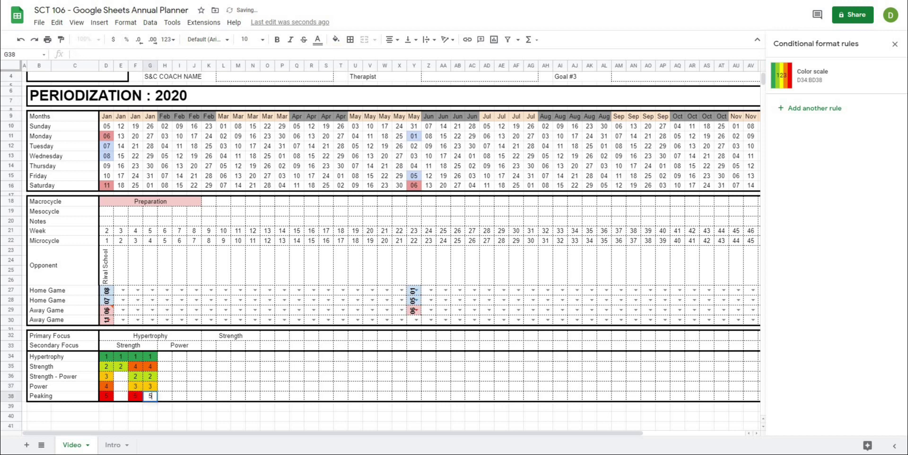
type("5")
key("Left")
type("5")
key("Up")
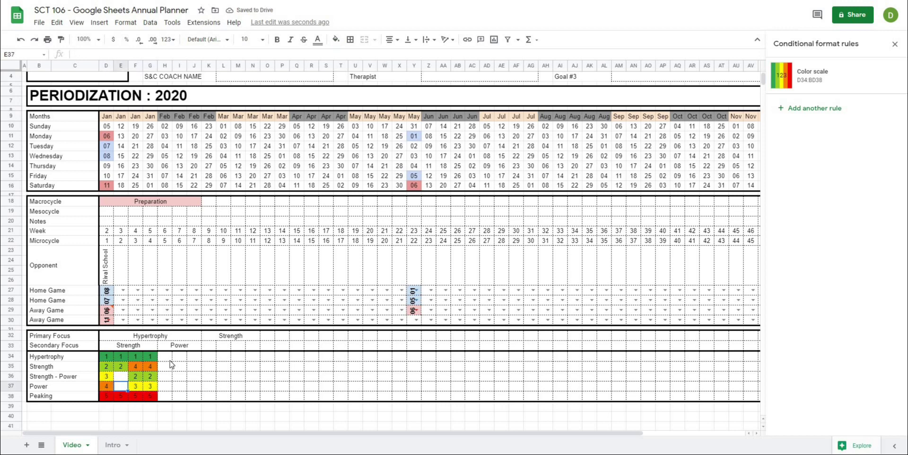
Fill the remaining column E gaps with 3 in E37 for Power and 4 in E36 for Strength - Power.
type("3")
key("Up")
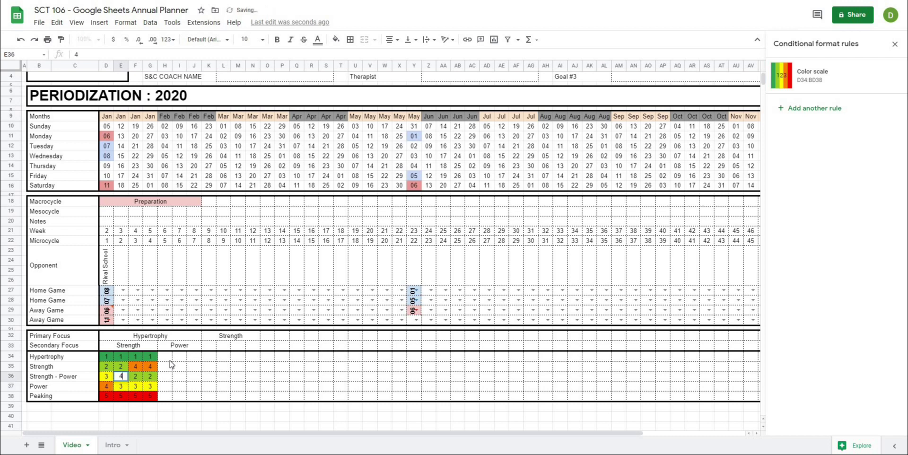
type("4")
key("Right")
key("Right")
key("Right")
key("Right")
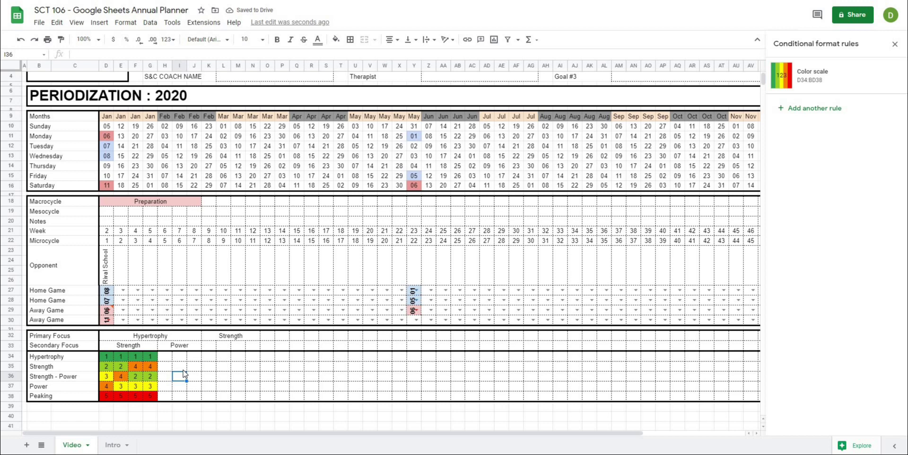
key("Right")
key("Right")
key("Right")
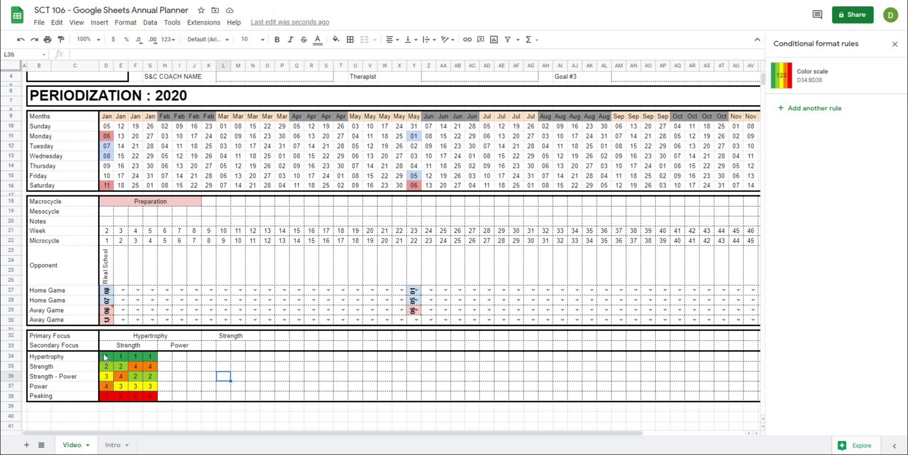
left_click_drag(105, 357, 140, 397)
left_click(220, 397)
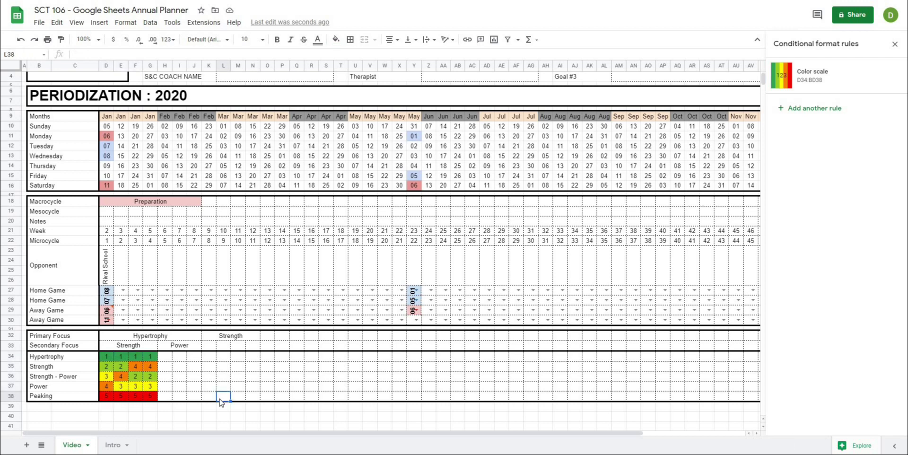
left_click_drag(61, 360, 59, 397)
Close the conditional format rules and return to the full-width planner.
left_click(87, 417)
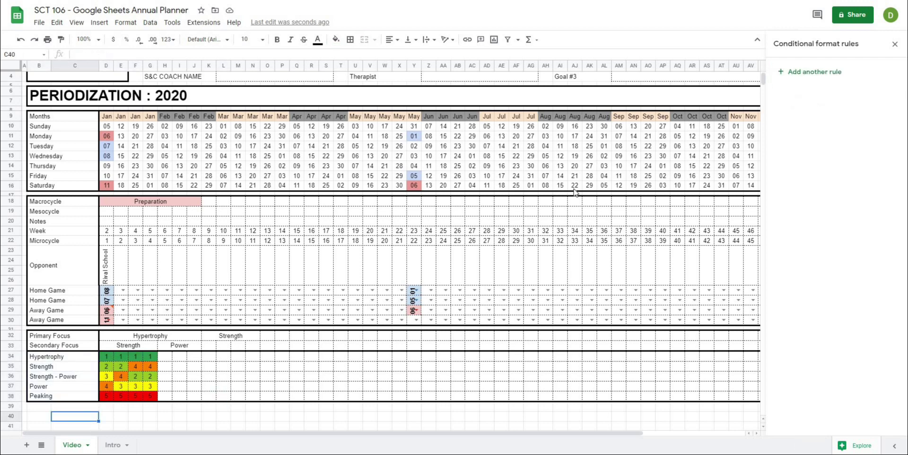
left_click(894, 44)
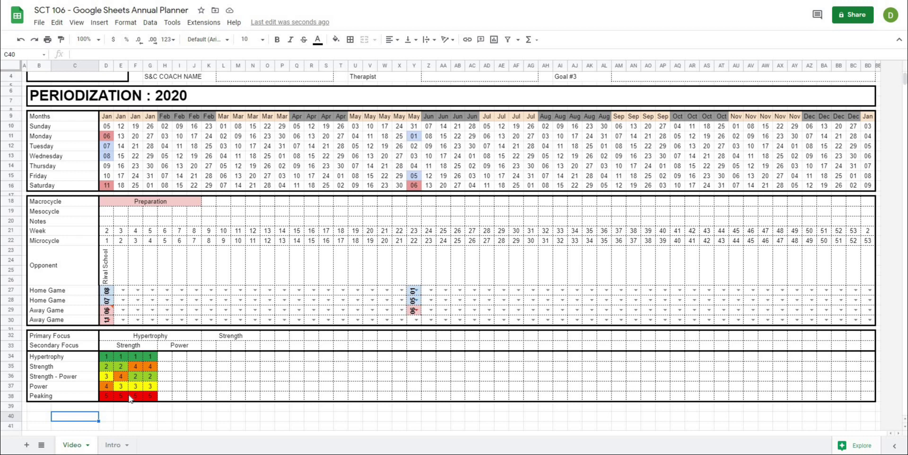
left_click(179, 417)
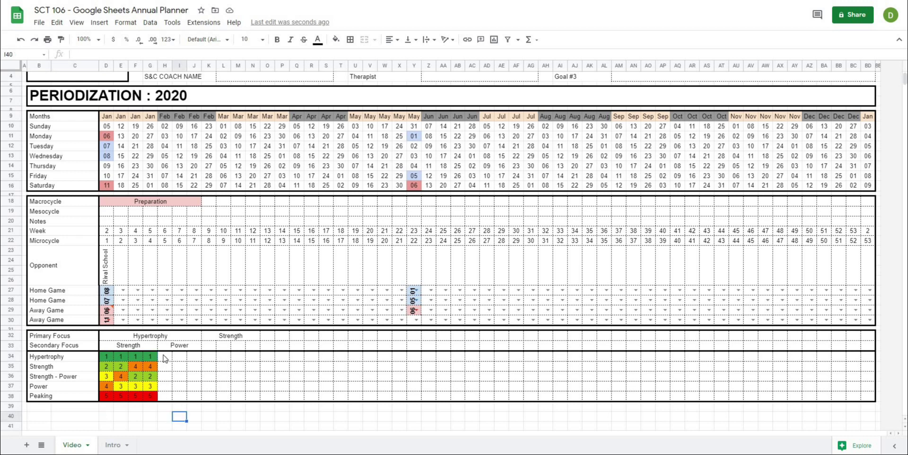
Add data validation to H34:H38 with an in-cell dropdown list of the items 1, 2, 3, 4, 5.
left_click_drag(164, 358, 165, 396)
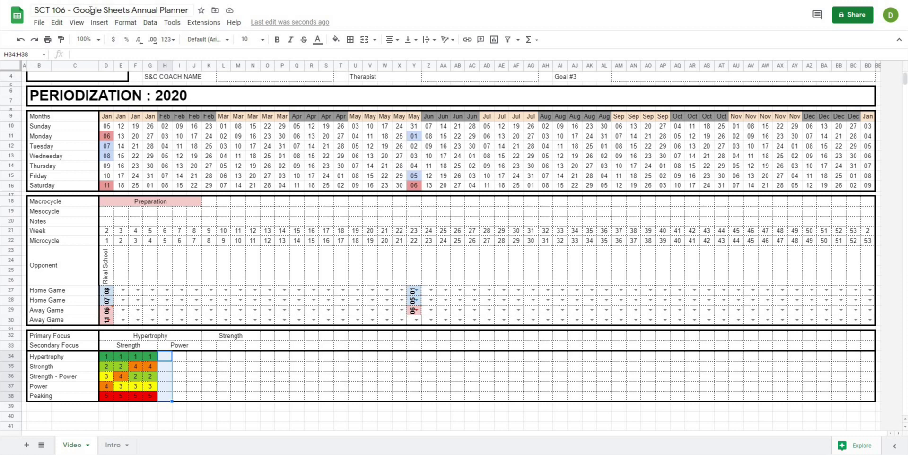
left_click(149, 23)
left_click(212, 200)
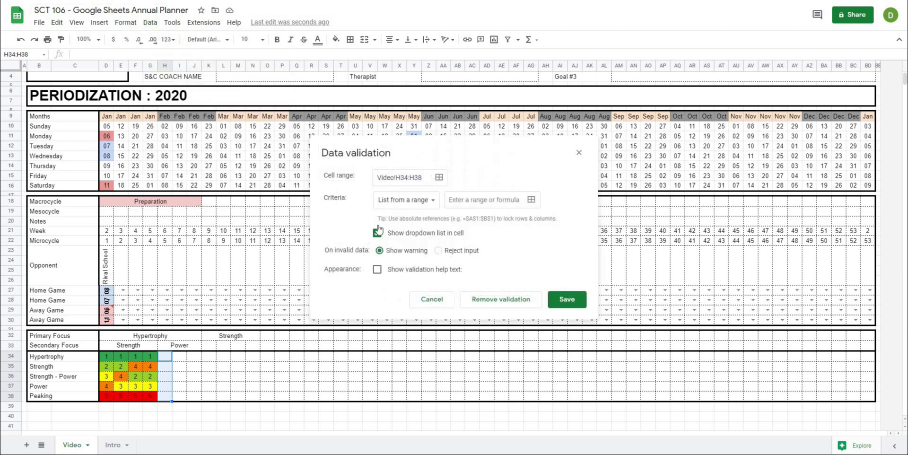
left_click(424, 206)
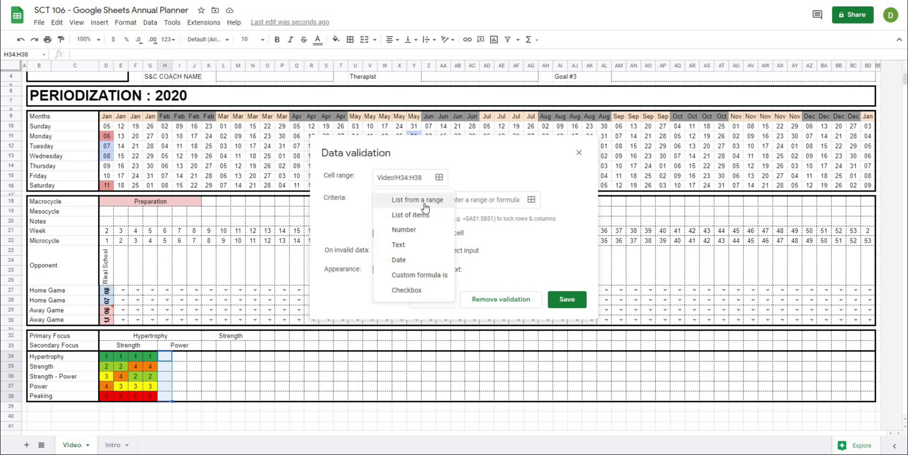
left_click(410, 215)
left_click(469, 201)
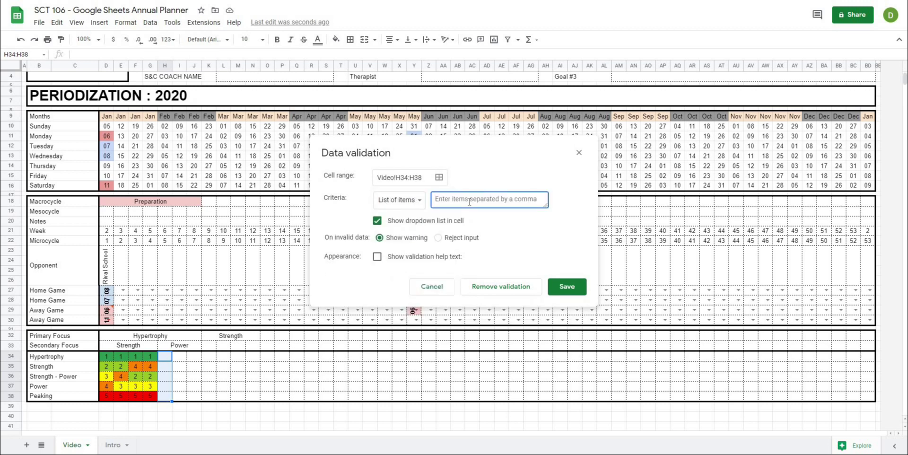
type("1, 2, 3, 4, 5")
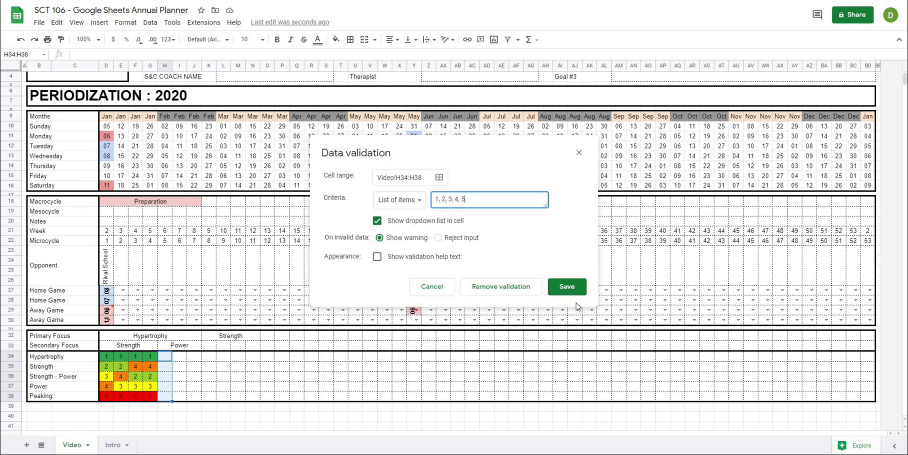
left_click(567, 286)
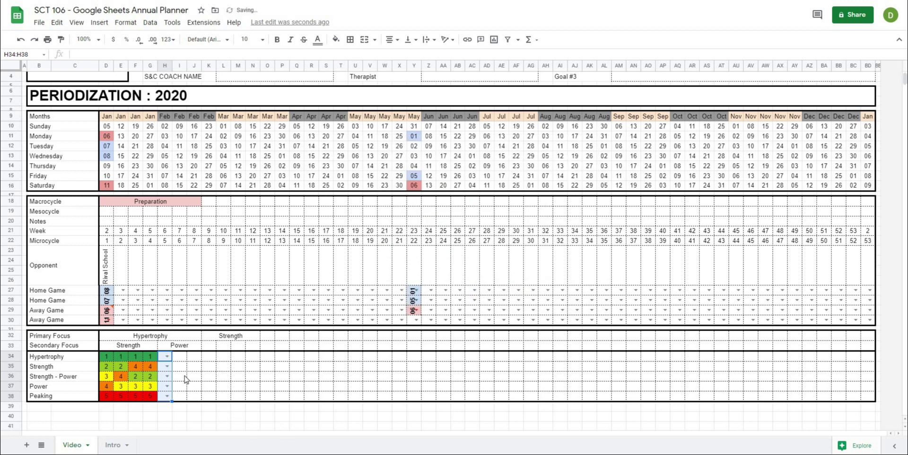
Choose 2 from the cell dropdowns for both Hypertrophy (H34) and Strength (H35).
left_click(176, 358)
left_click(167, 356)
key("Escape")
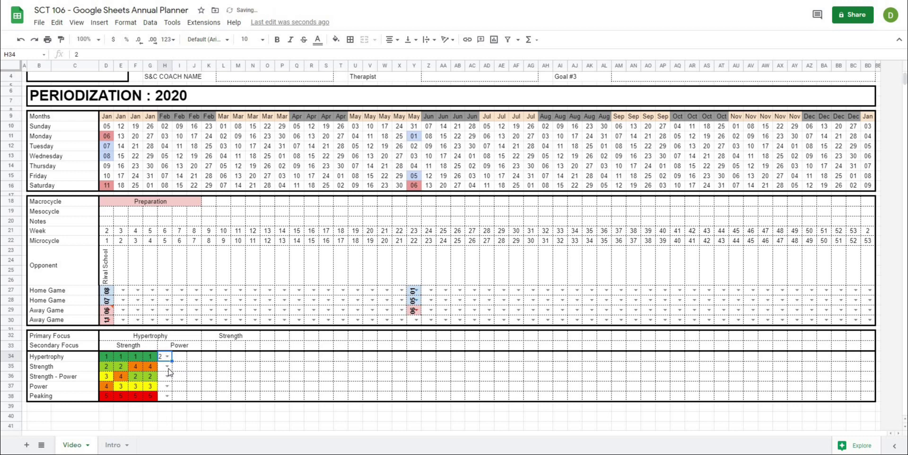
left_click(167, 367)
left_click(164, 342)
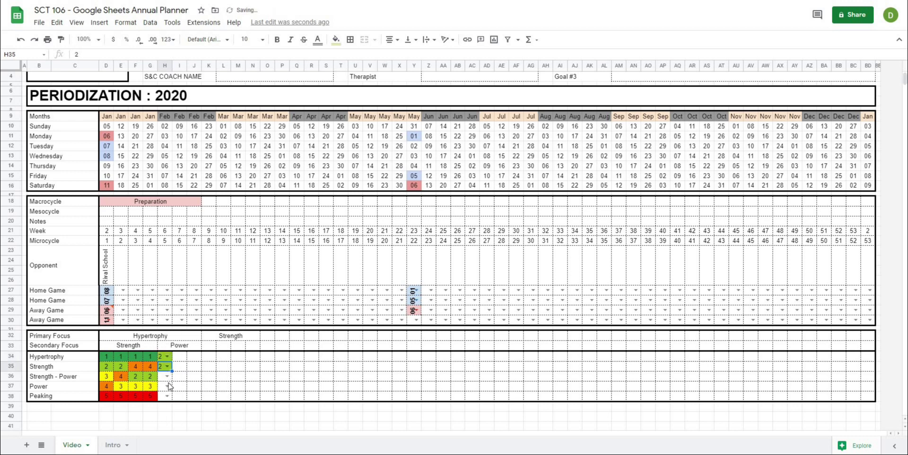
Choose 3 for Power (H37), 5 for Peaking (H38) and 4 for Strength - Power (H36) from the cell dropdowns.
left_click(166, 386)
left_click(164, 349)
left_click(167, 395)
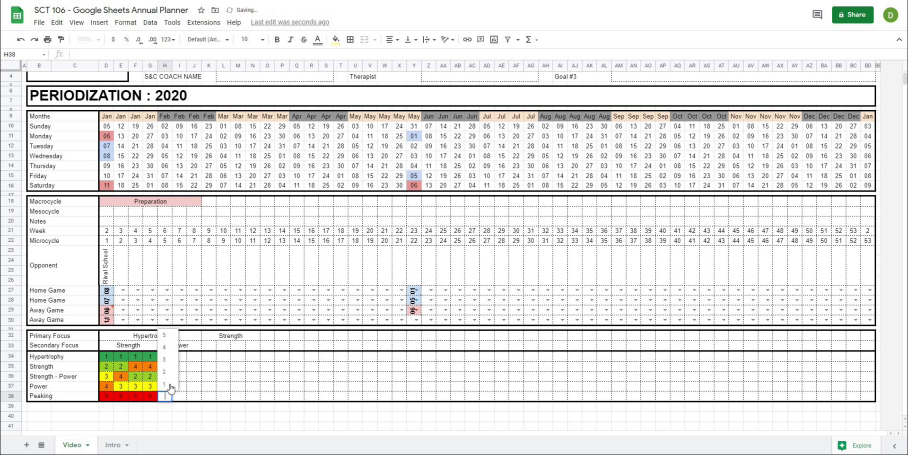
left_click(170, 383)
left_click(167, 376)
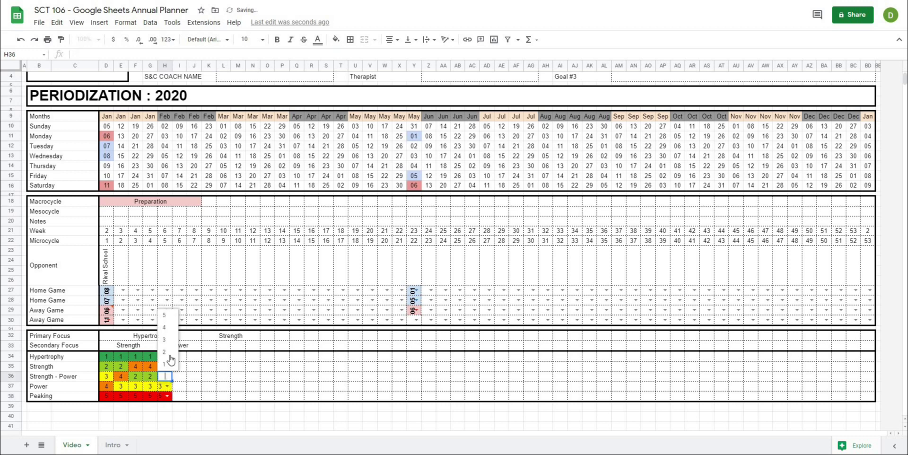
left_click(165, 352)
left_click(194, 386)
left_click_drag(167, 356, 166, 395)
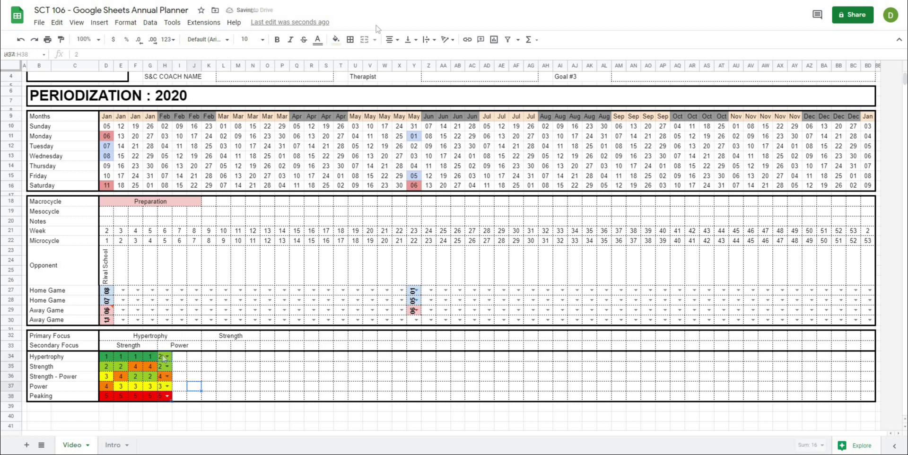
left_click(224, 376)
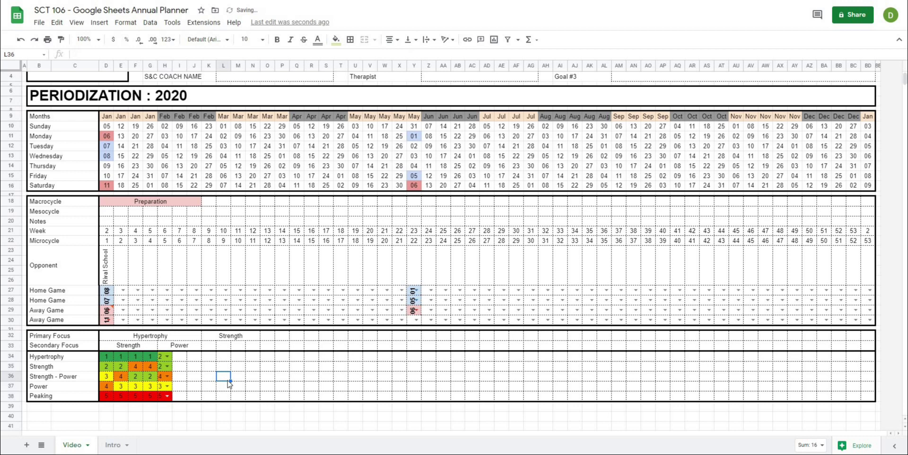
scroll(232, 381, "down", 2)
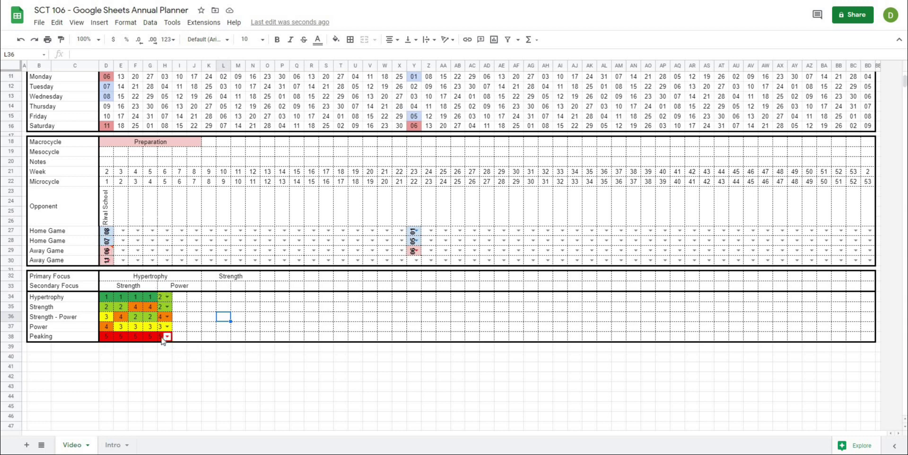
left_click_drag(161, 297, 162, 342)
left_click(181, 367)
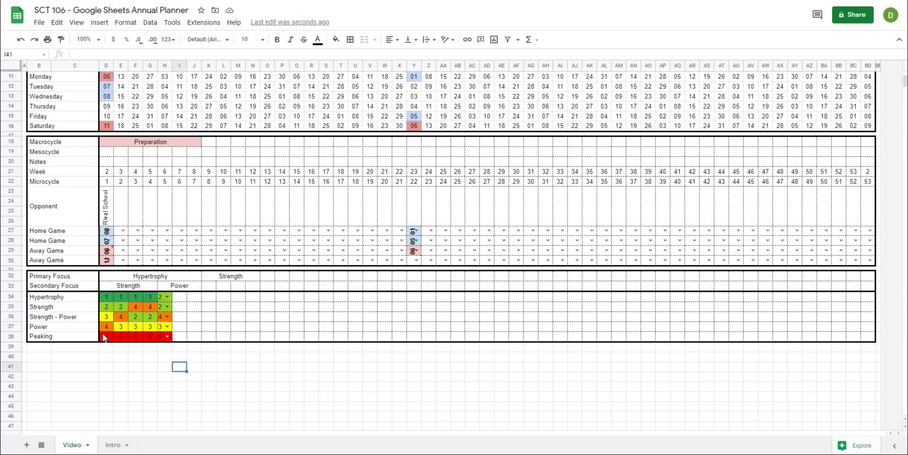
left_click(227, 318)
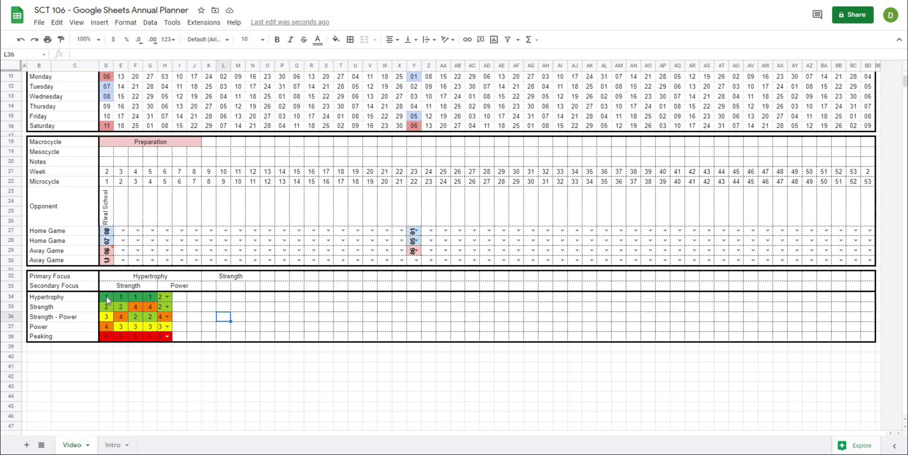
left_click(307, 317)
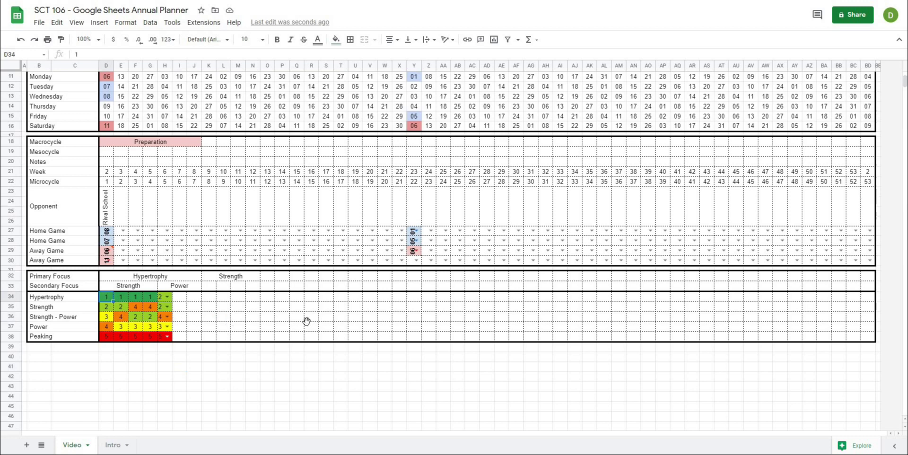